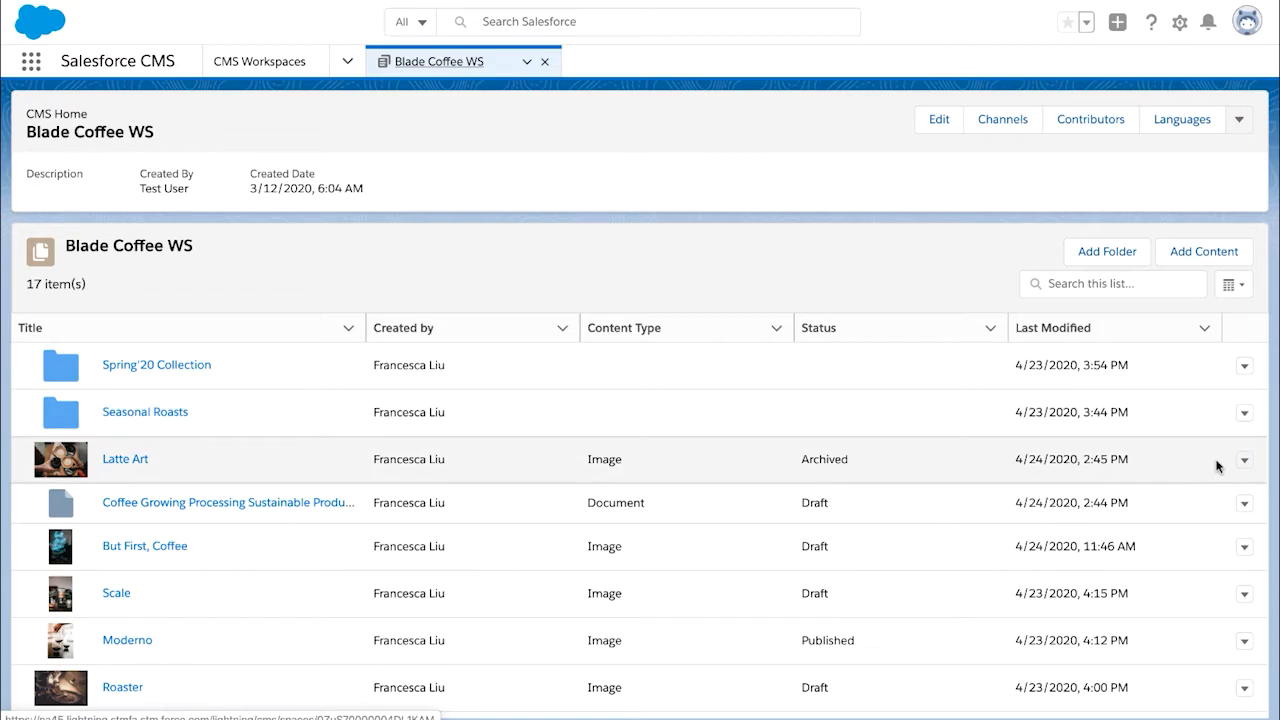
# Look through the content items in the Blade Coffee WS workspace list.
pyautogui.scroll(-2, 1217, 466)
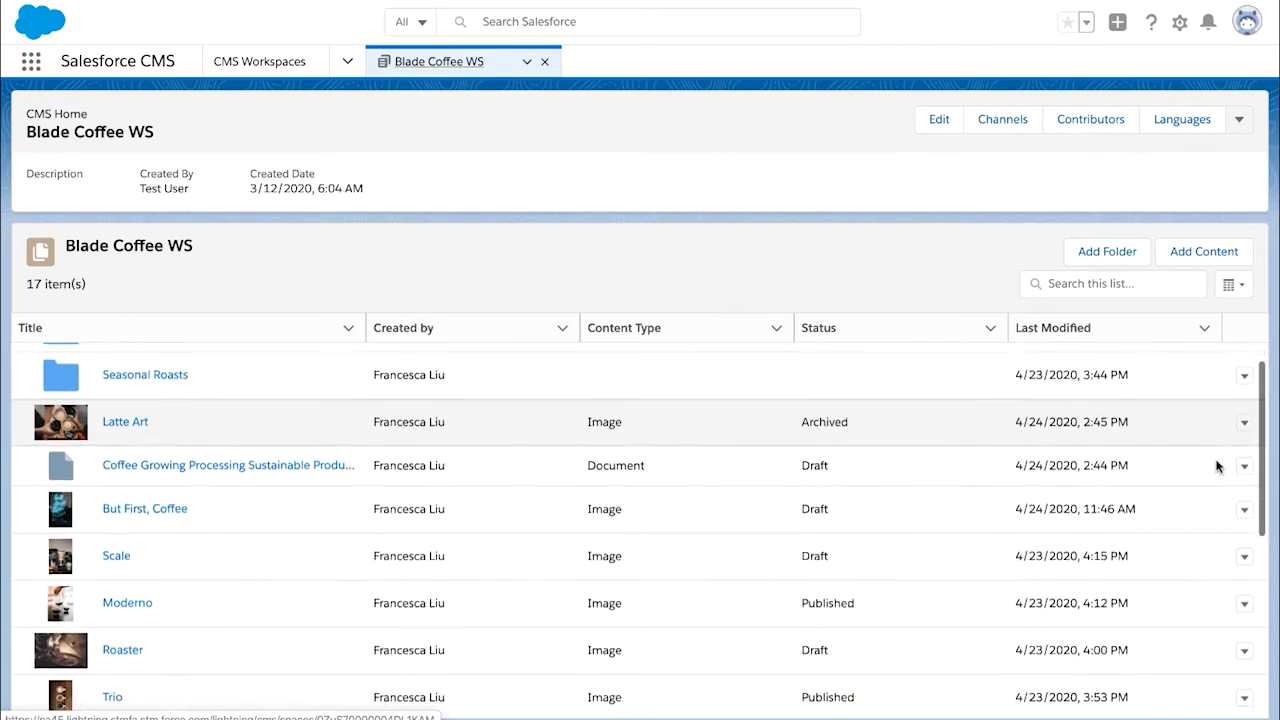
pyautogui.scroll(-3, 1217, 466)
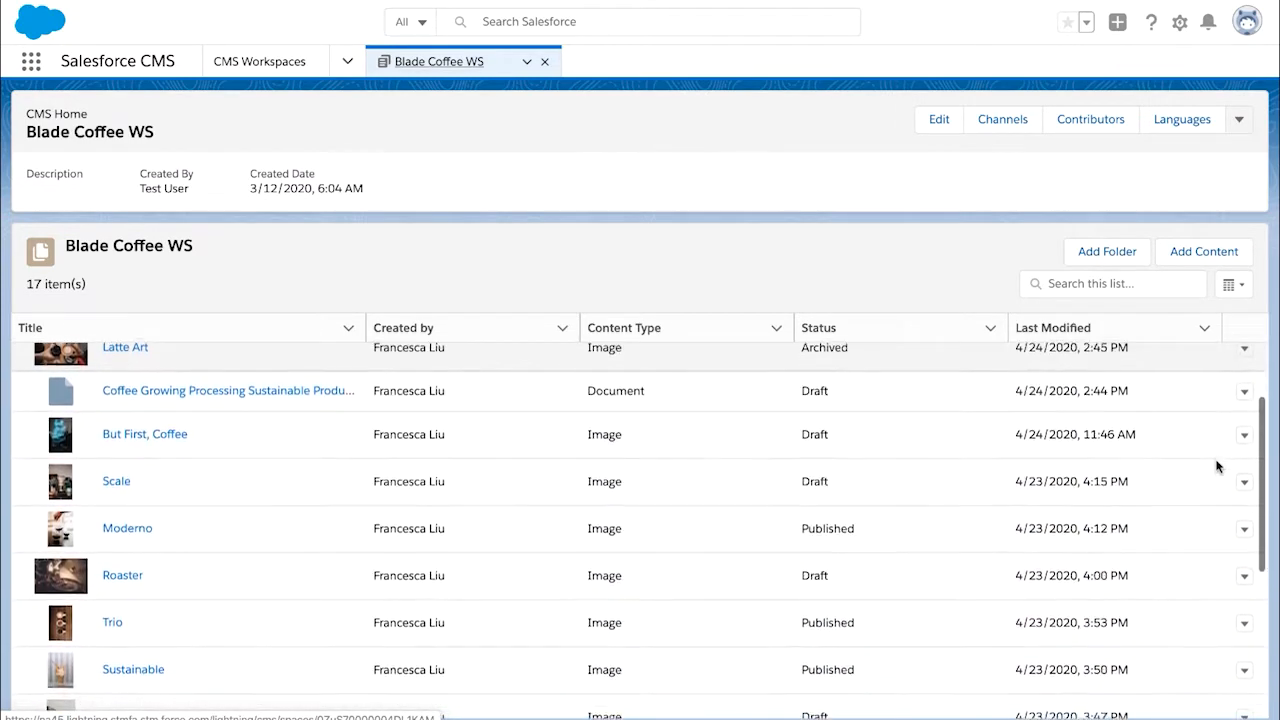
pyautogui.scroll(-4, 1217, 466)
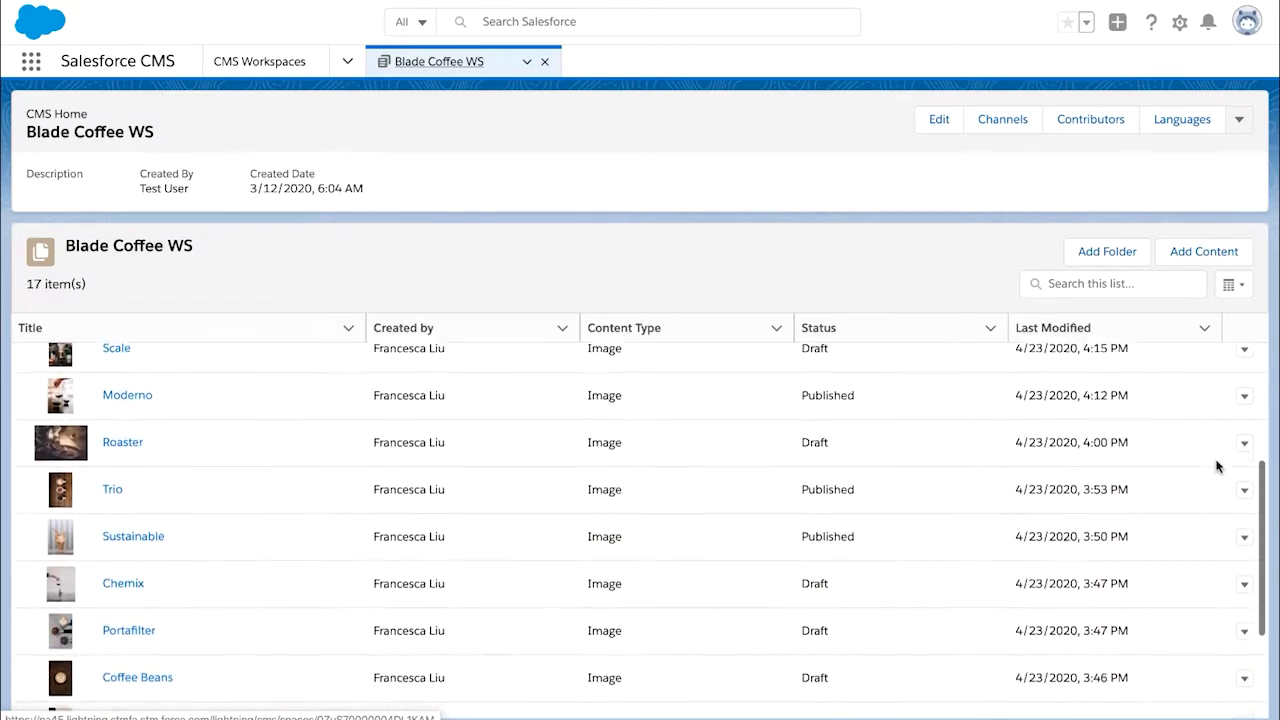
pyautogui.scroll(-2, 1217, 466)
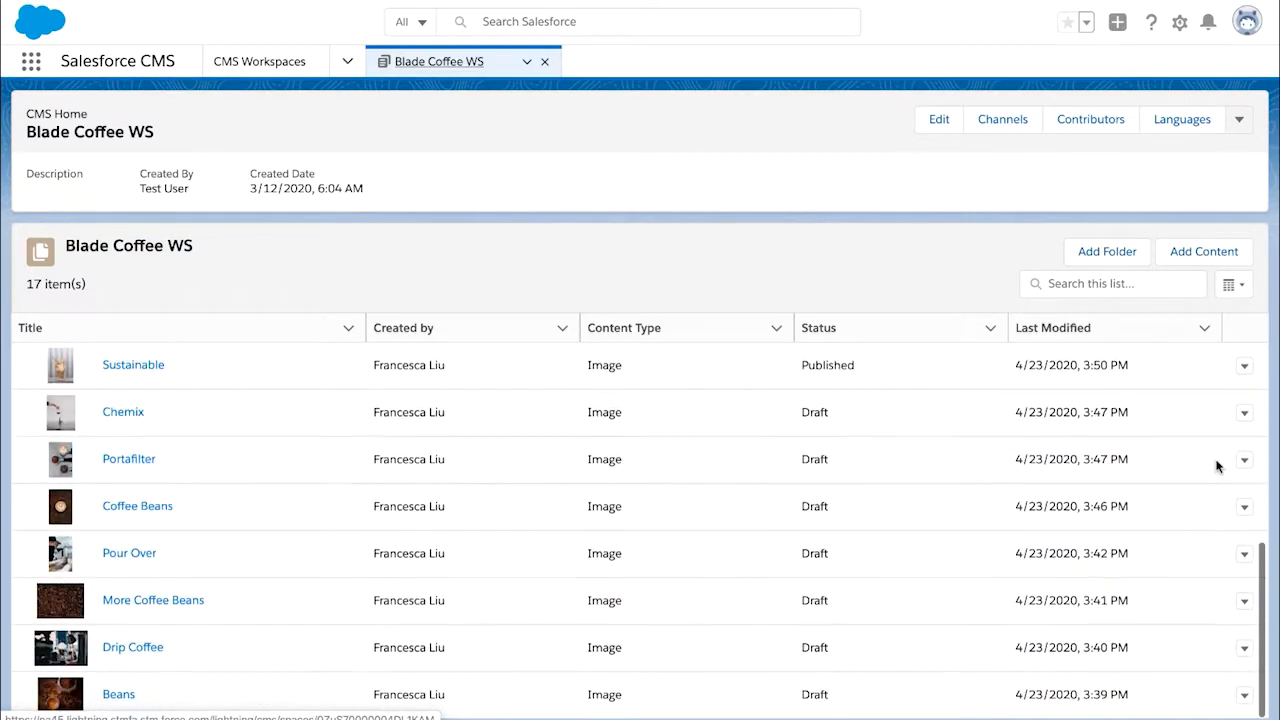
pyautogui.scroll(3, 1217, 466)
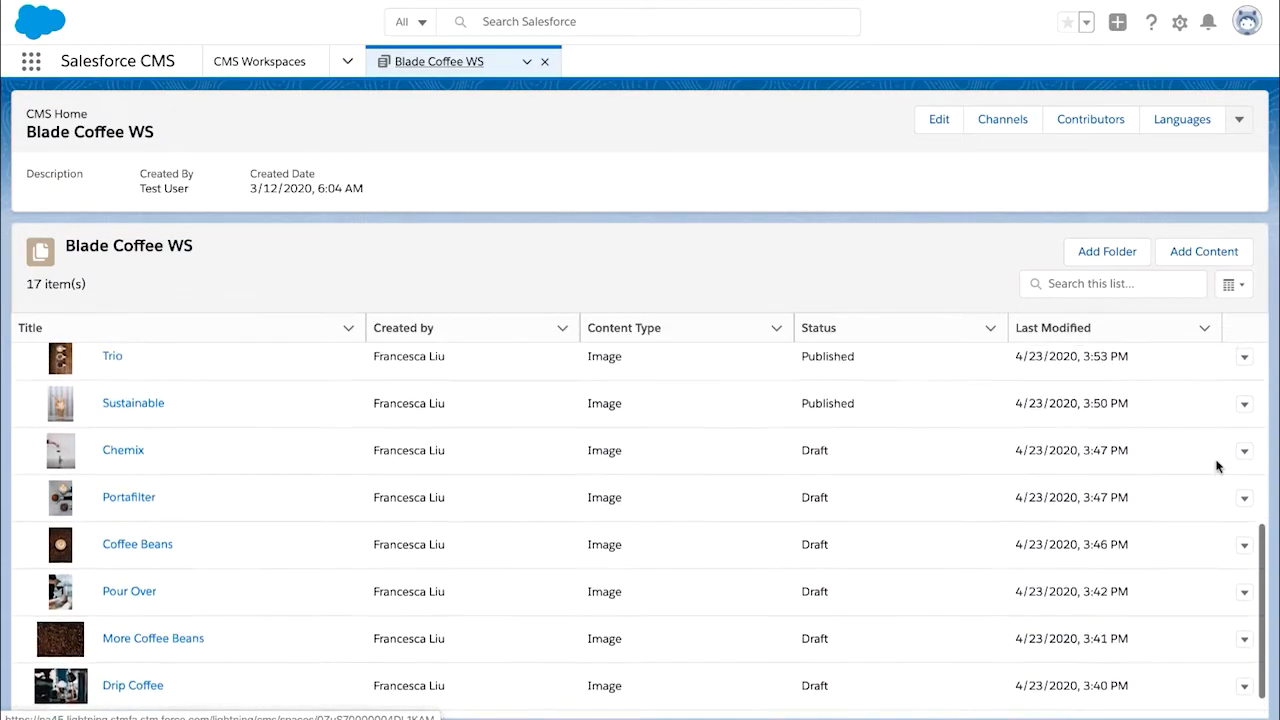
pyautogui.scroll(5, 1217, 466)
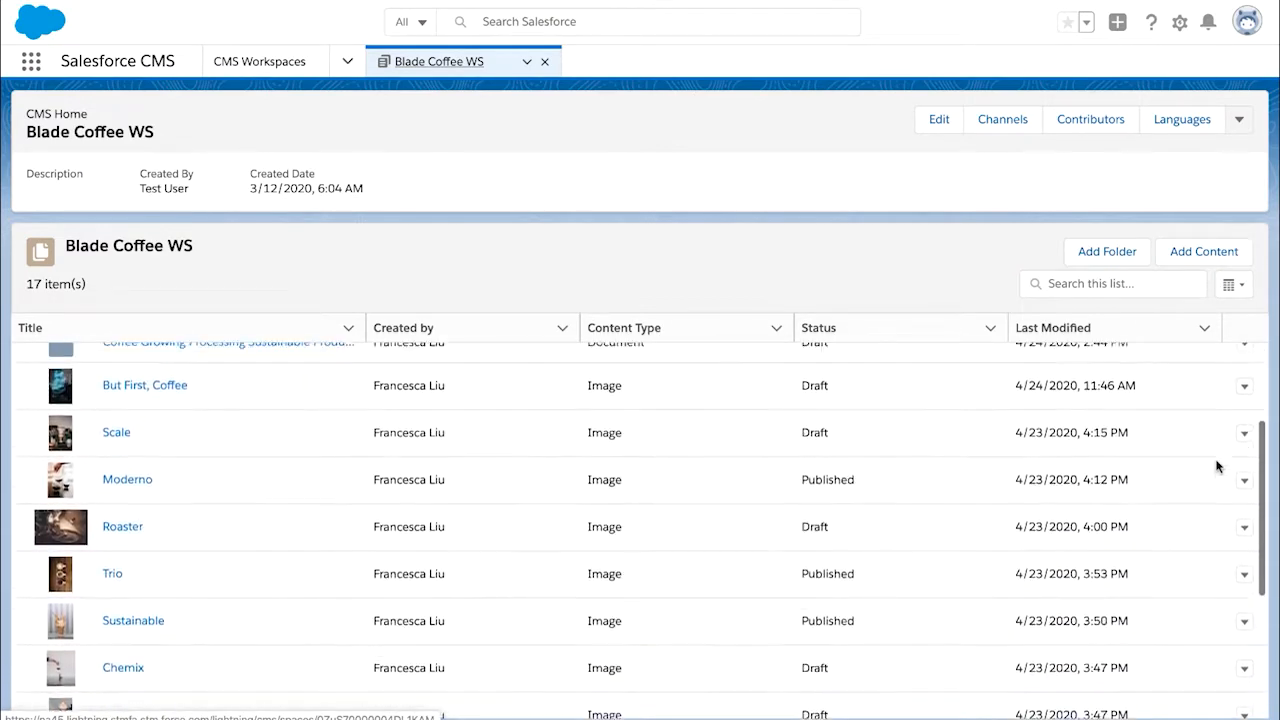
pyautogui.scroll(2, 1217, 466)
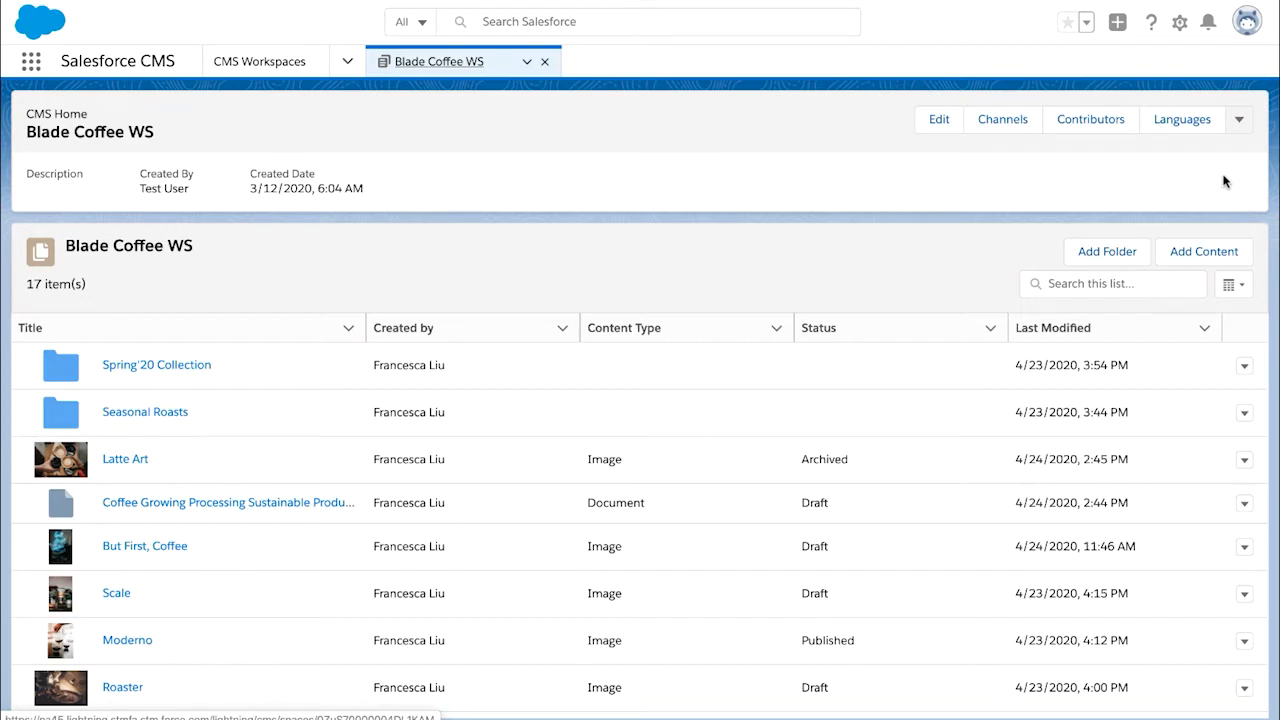
# Import content into the Blade Coffee WS workspace from importMediacontent3.zip on the Desktop and close the upload message.
pyautogui.click(1241, 121)
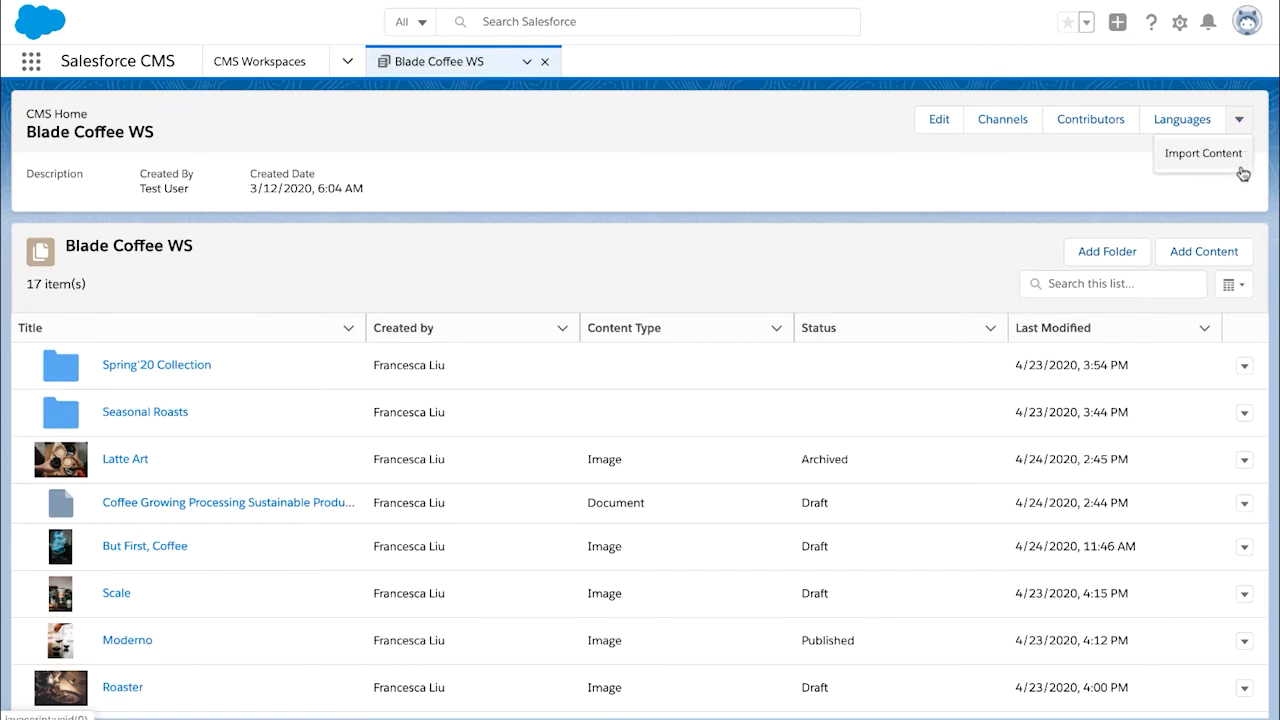
pyautogui.click(1242, 172)
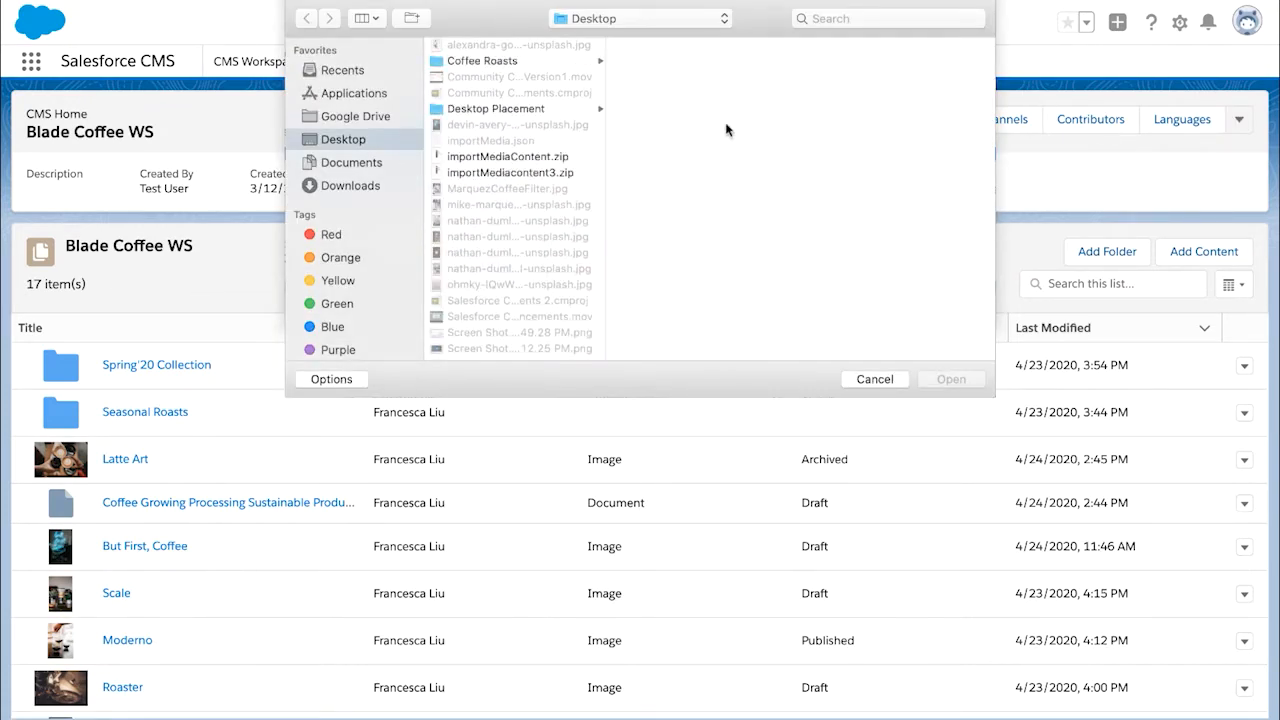
pyautogui.click(557, 175)
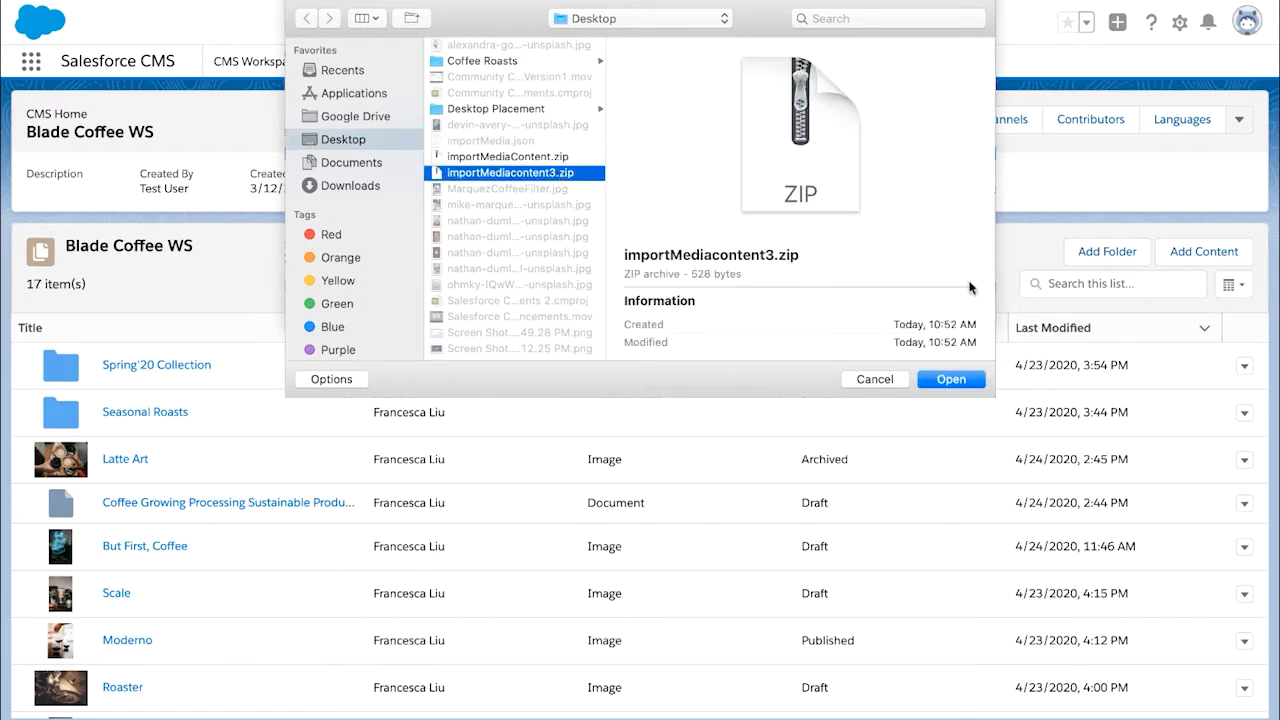
pyautogui.click(975, 383)
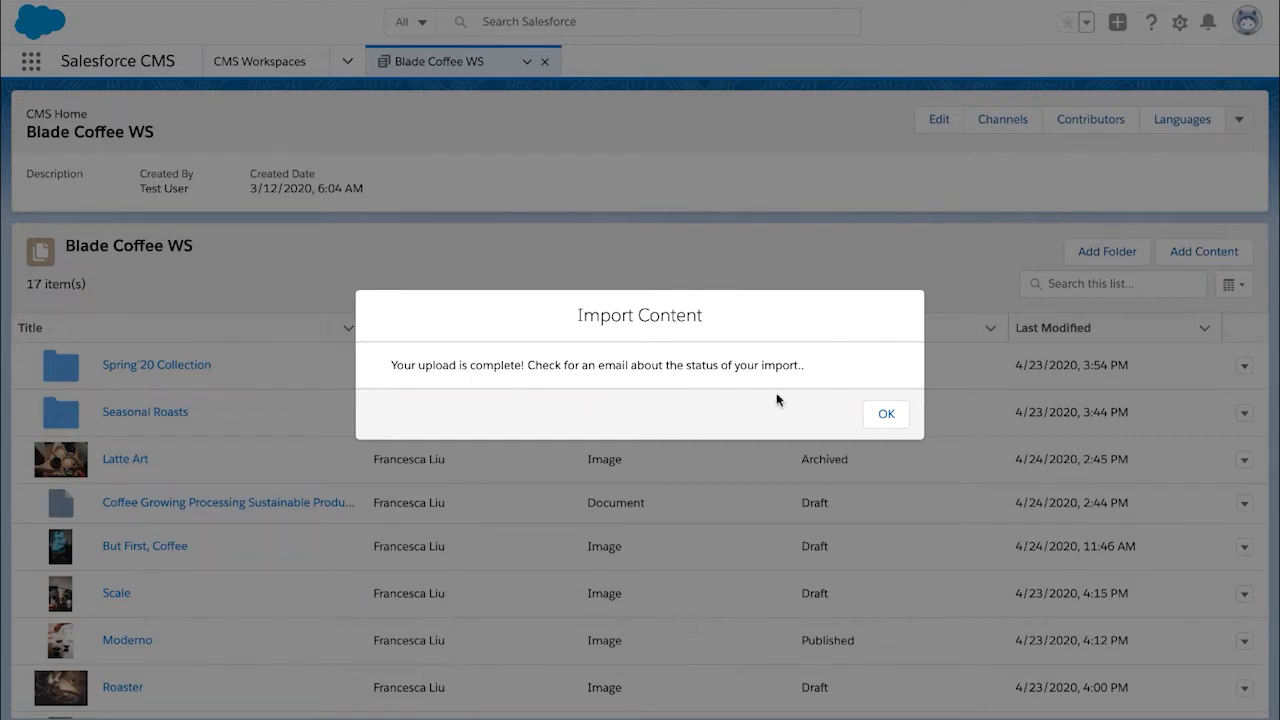
pyautogui.click(886, 414)
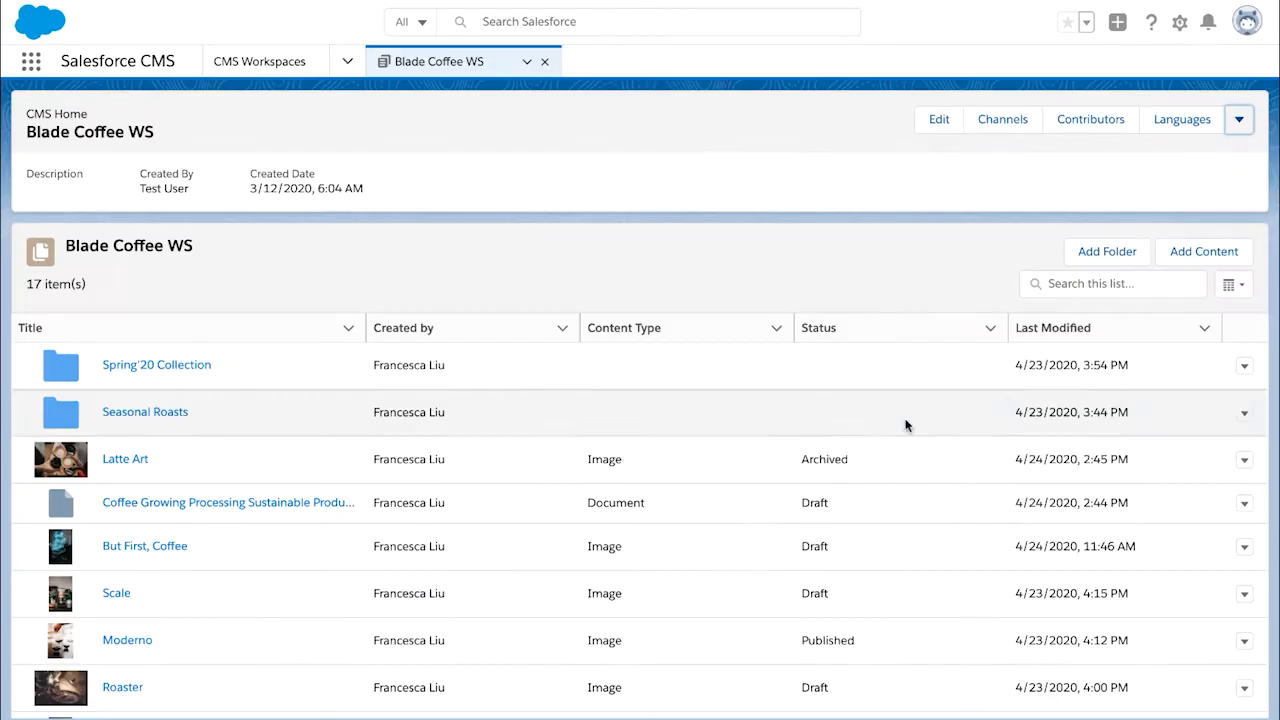
# Refresh the Blade Coffee WS workspace and review the newest items in its content list.
pyautogui.click(526, 62)
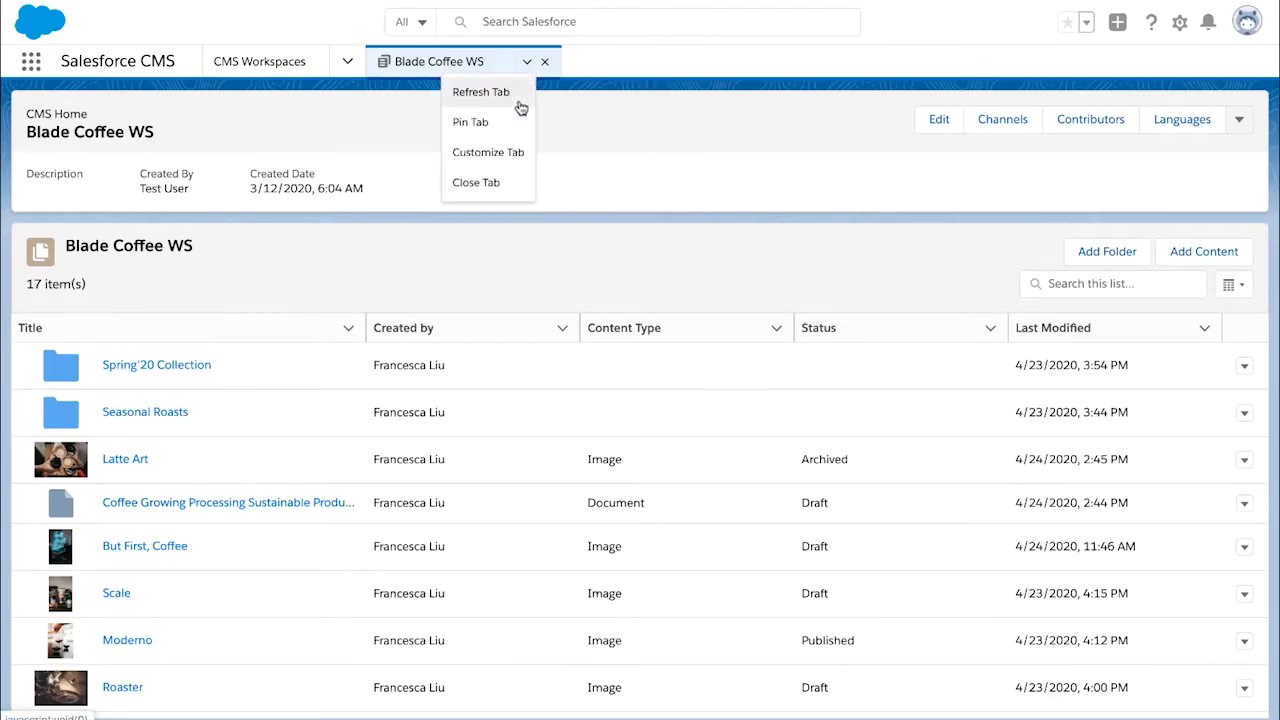
pyautogui.click(519, 104)
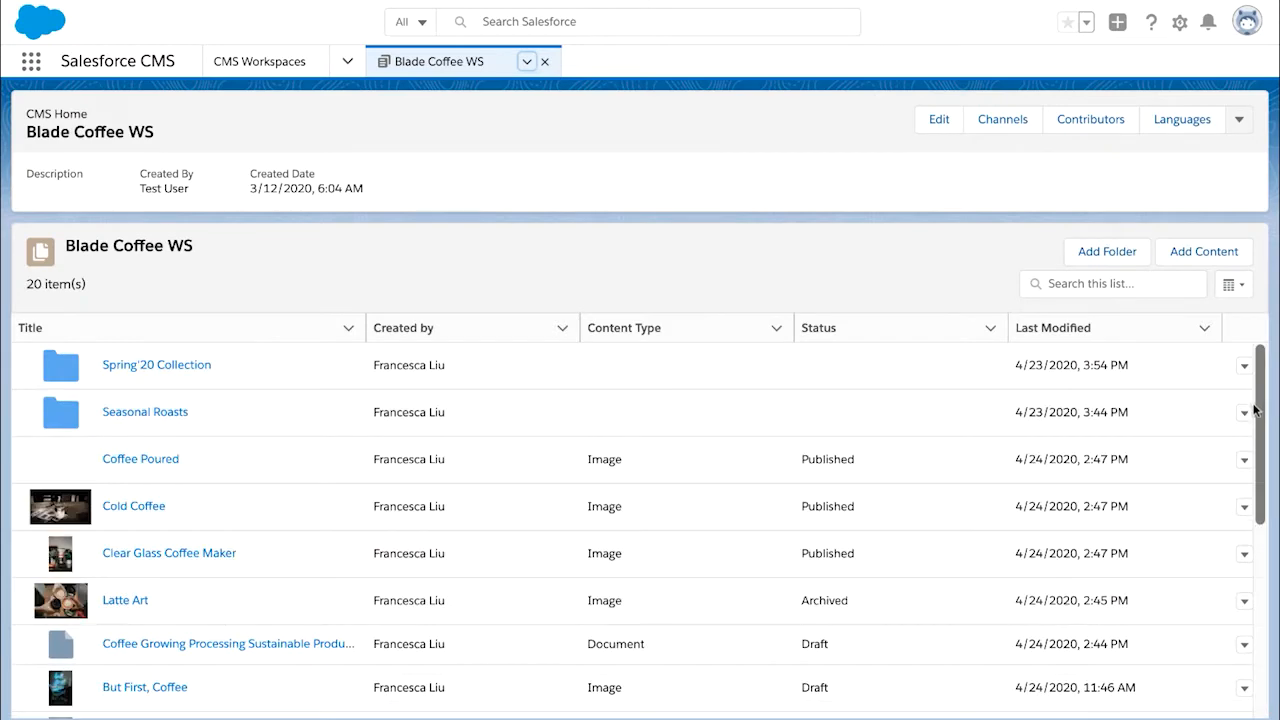
pyautogui.scroll(-2, 1252, 413)
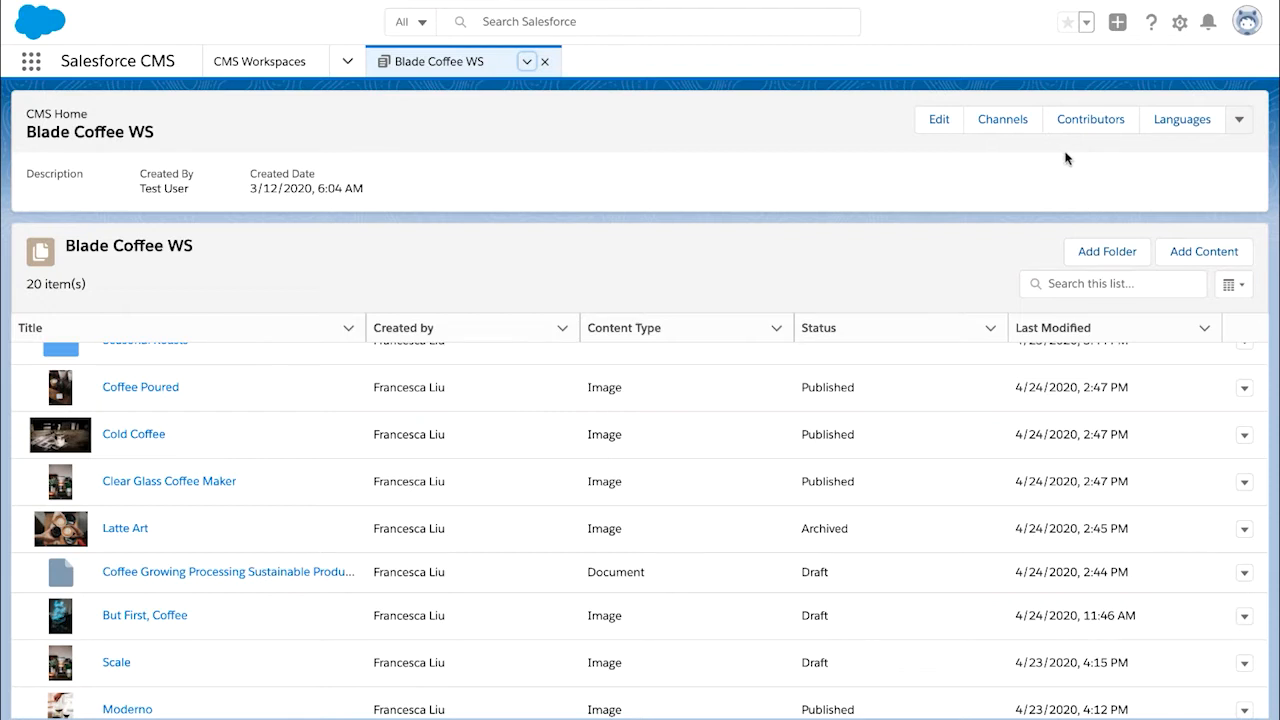
# Start a new content item of type Image in the Blade Coffee WS workspace.
pyautogui.click(1250, 259)
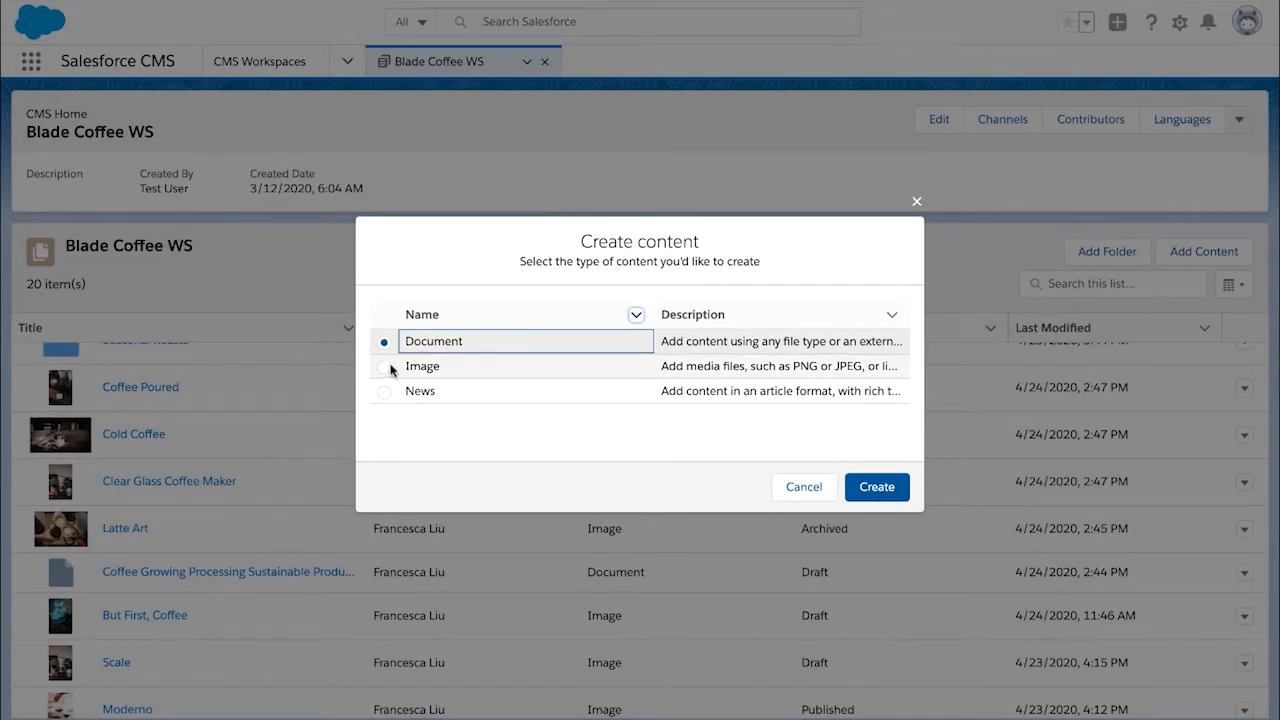
pyautogui.click(384, 367)
pyautogui.click(897, 494)
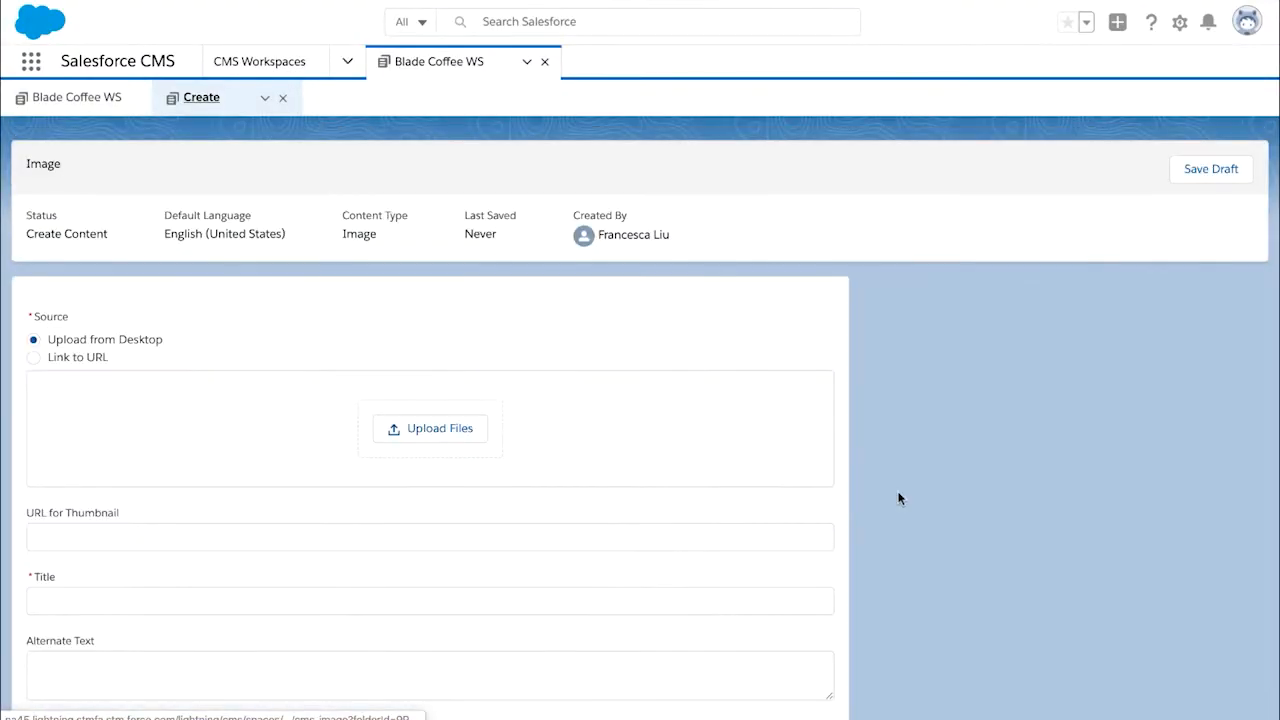
# Upload MarquezCoffeeFilter.jpg from the Desktop as the source of the new image content.
pyautogui.scroll(-1, 1008, 514)
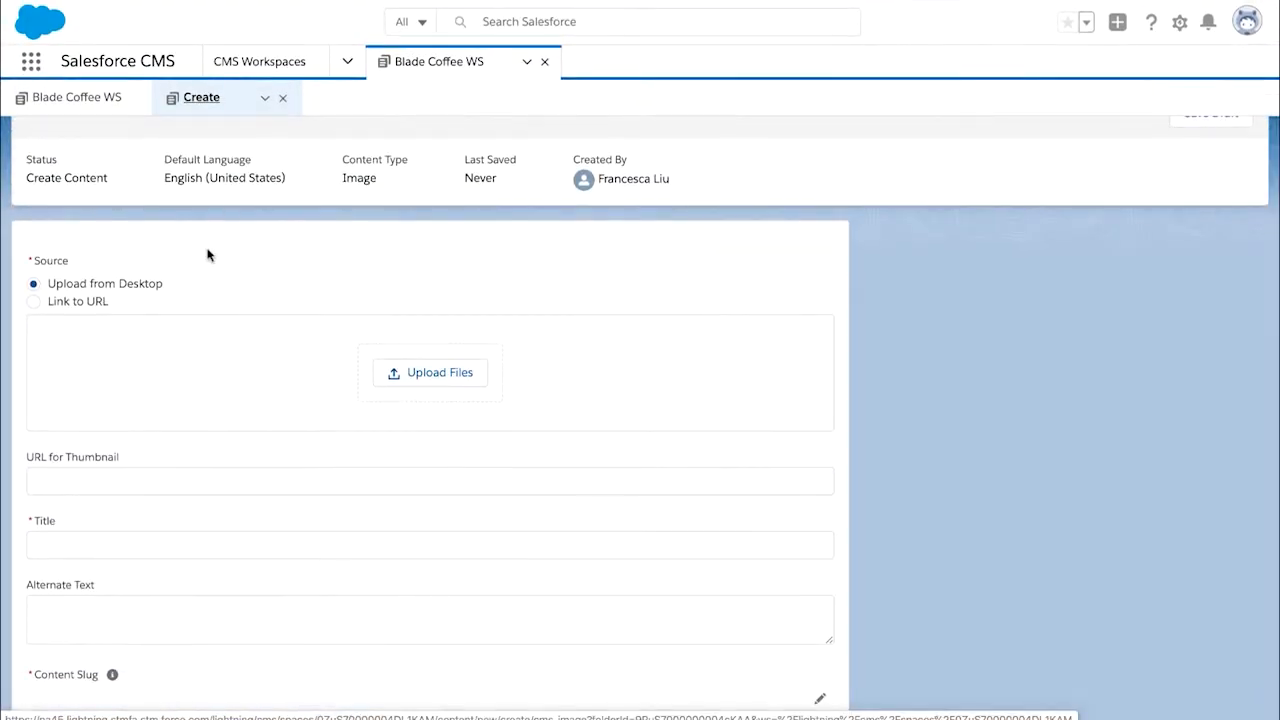
pyautogui.click(474, 387)
pyautogui.click(566, 190)
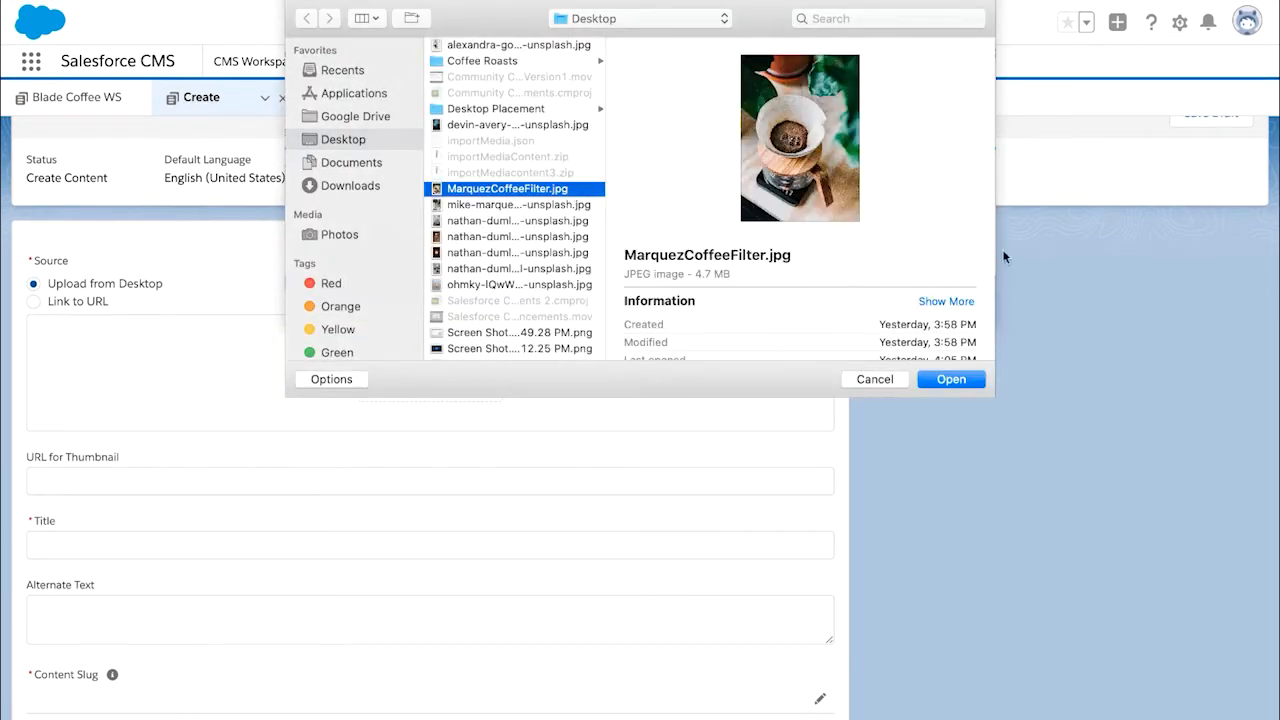
pyautogui.click(928, 379)
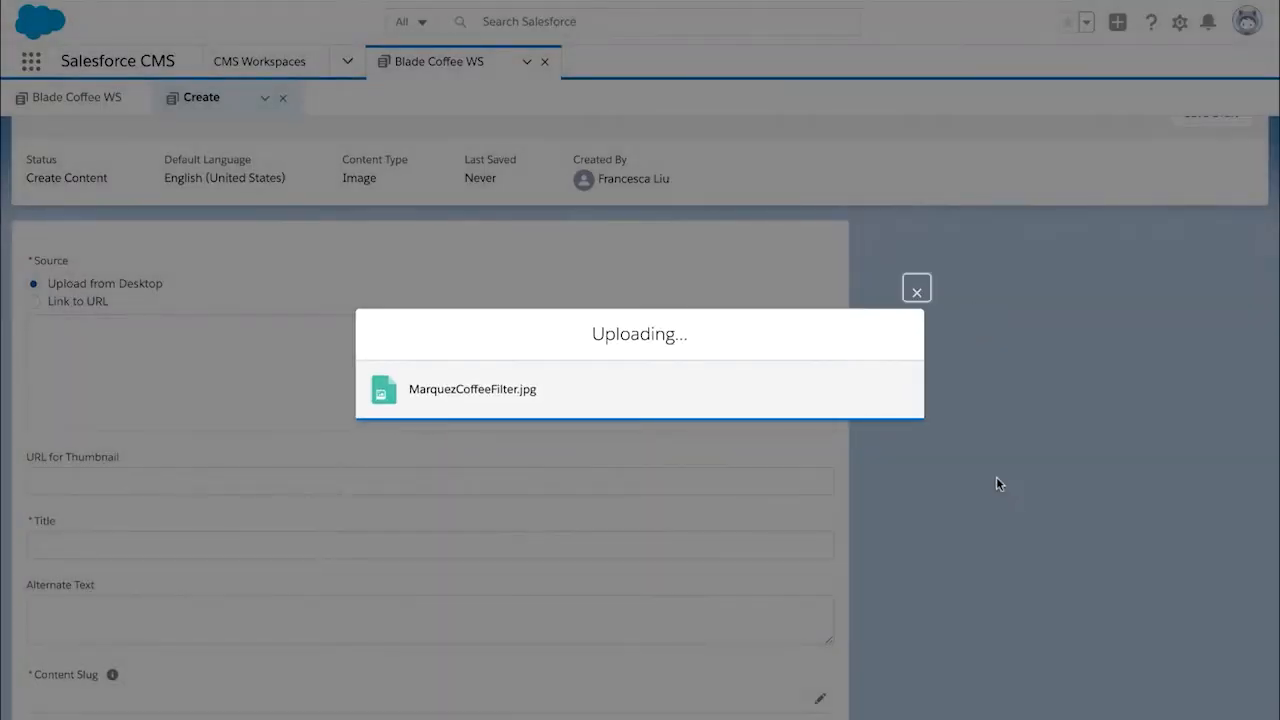
# Preview the uploaded coffee filter image at larger size and close the preview.
pyautogui.scroll(-2, 996, 484)
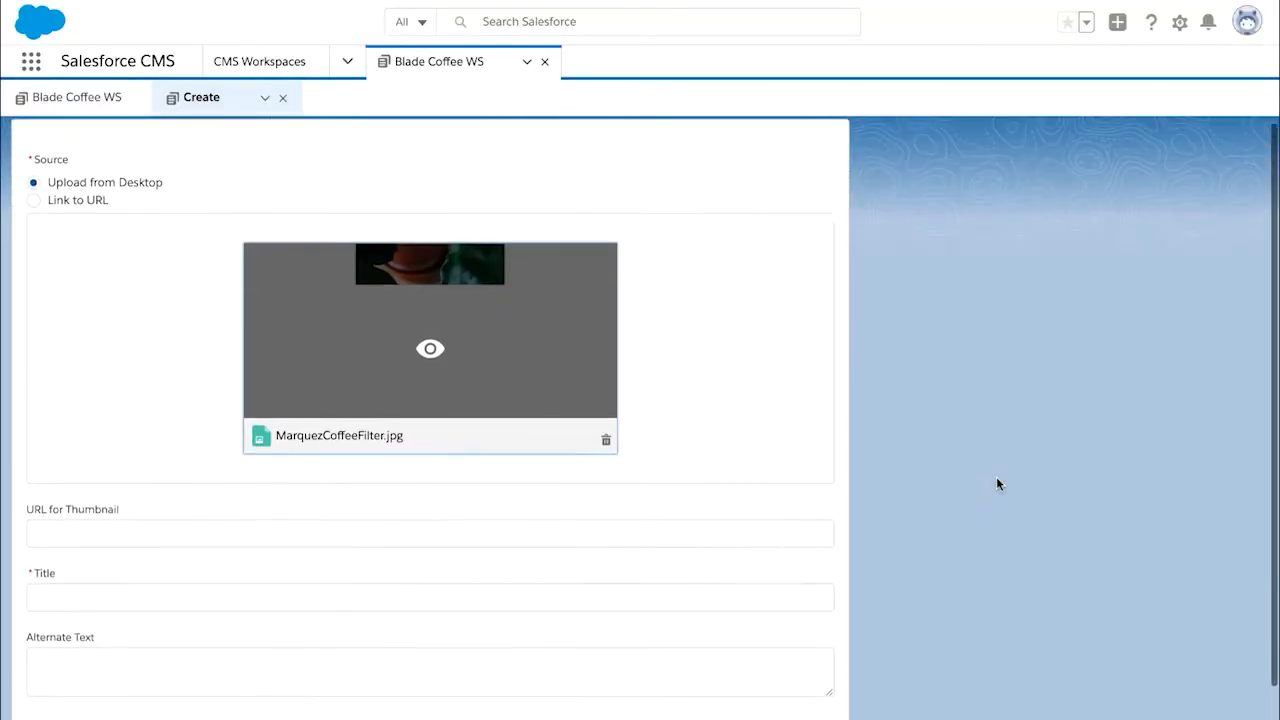
pyautogui.click(597, 389)
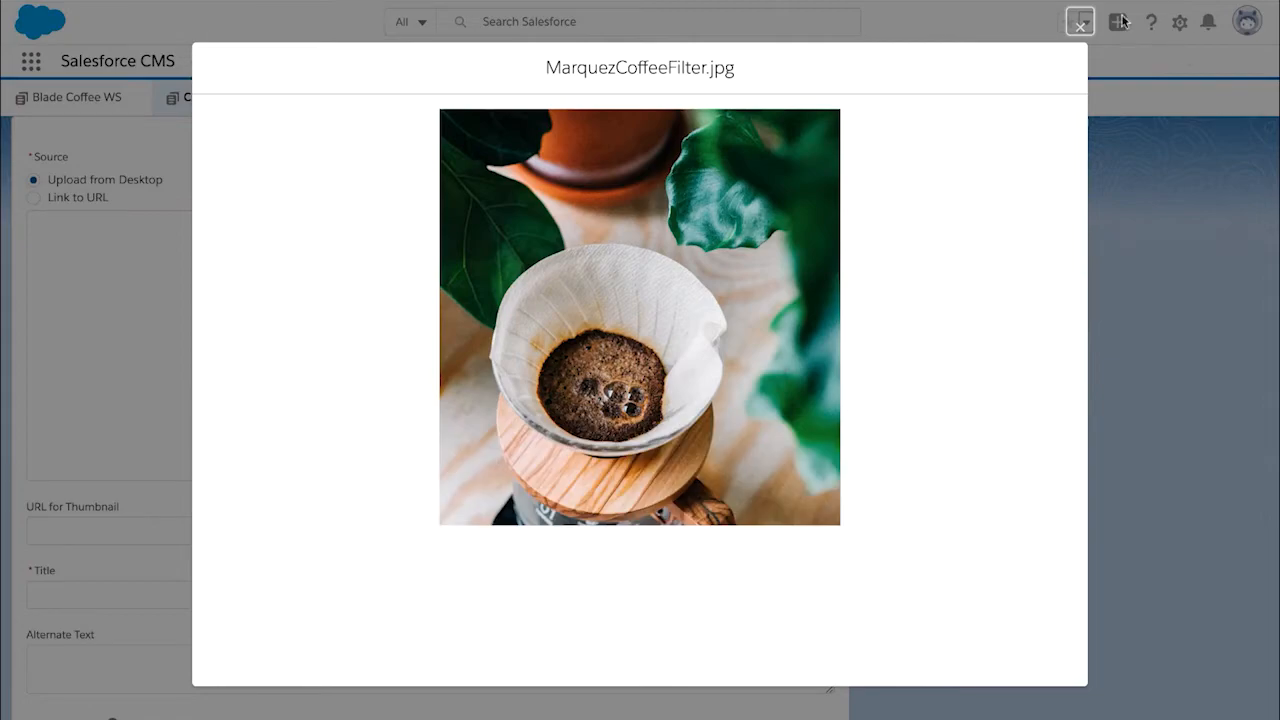
pyautogui.click(1080, 22)
# Title the new image content "Marquez Filter Coffee".
pyautogui.scroll(-1, 939, 407)
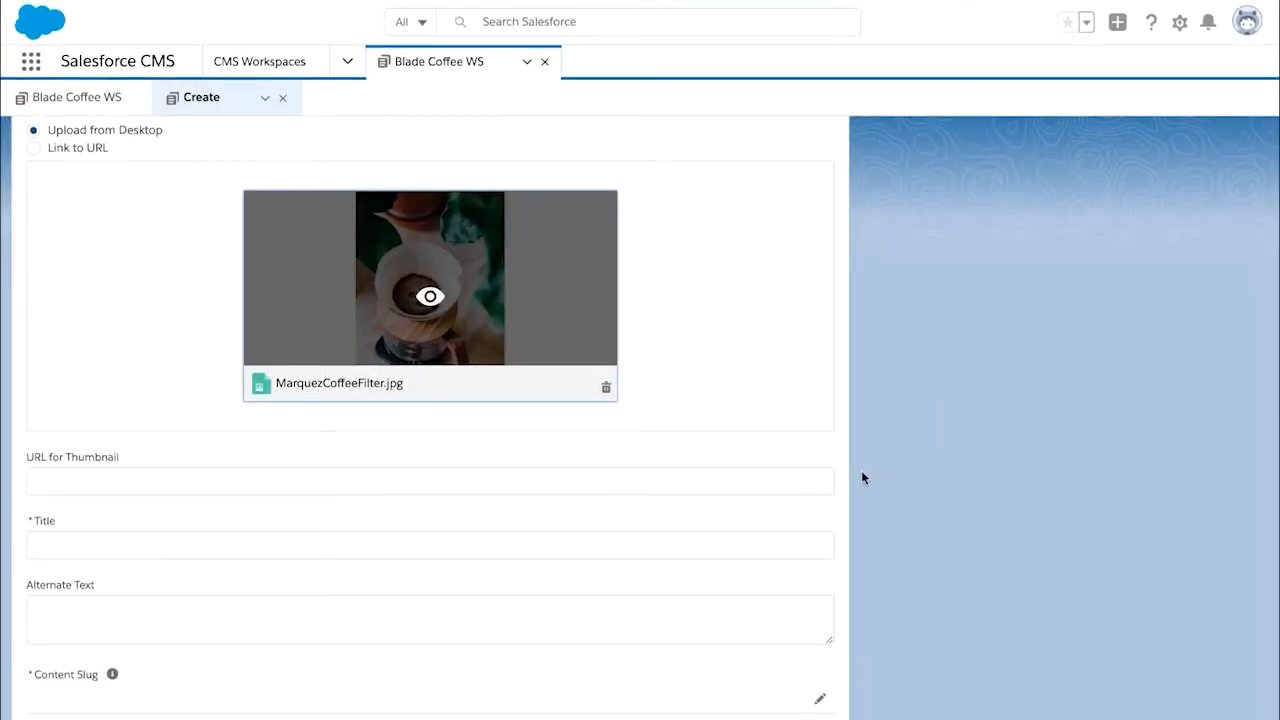
pyautogui.click(778, 543)
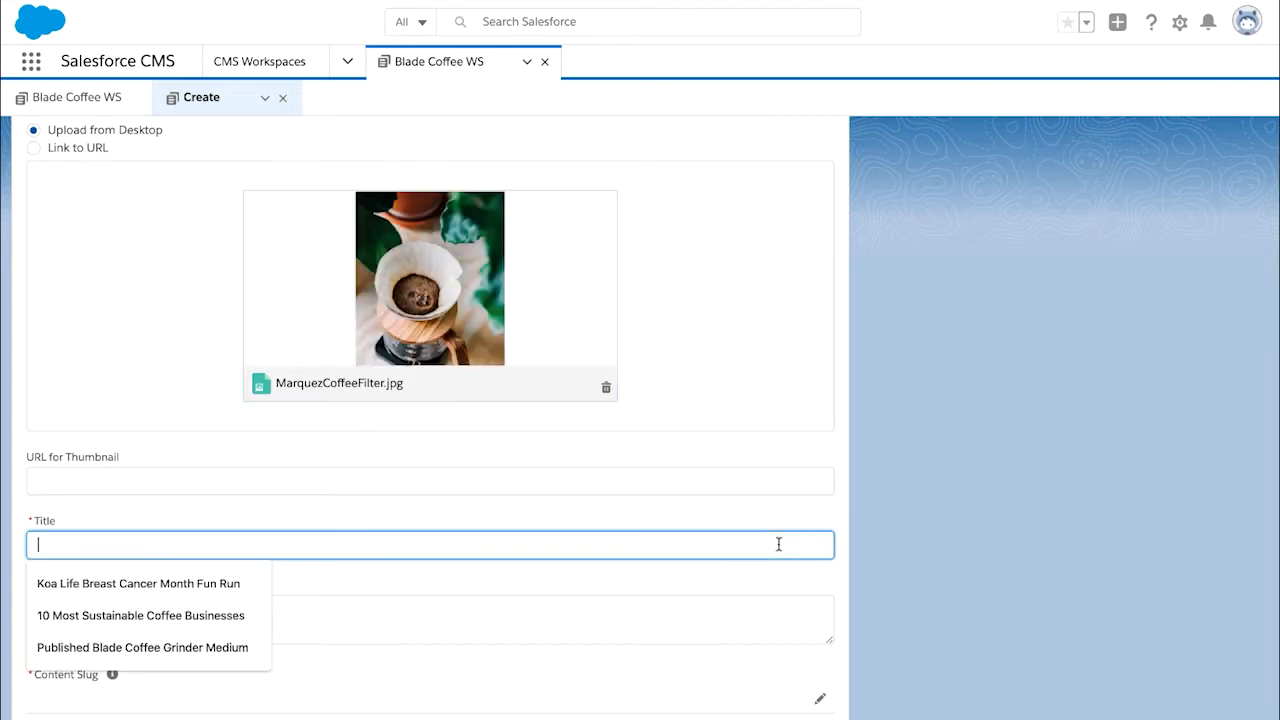
pyautogui.write('Marquez Filter Coffee')
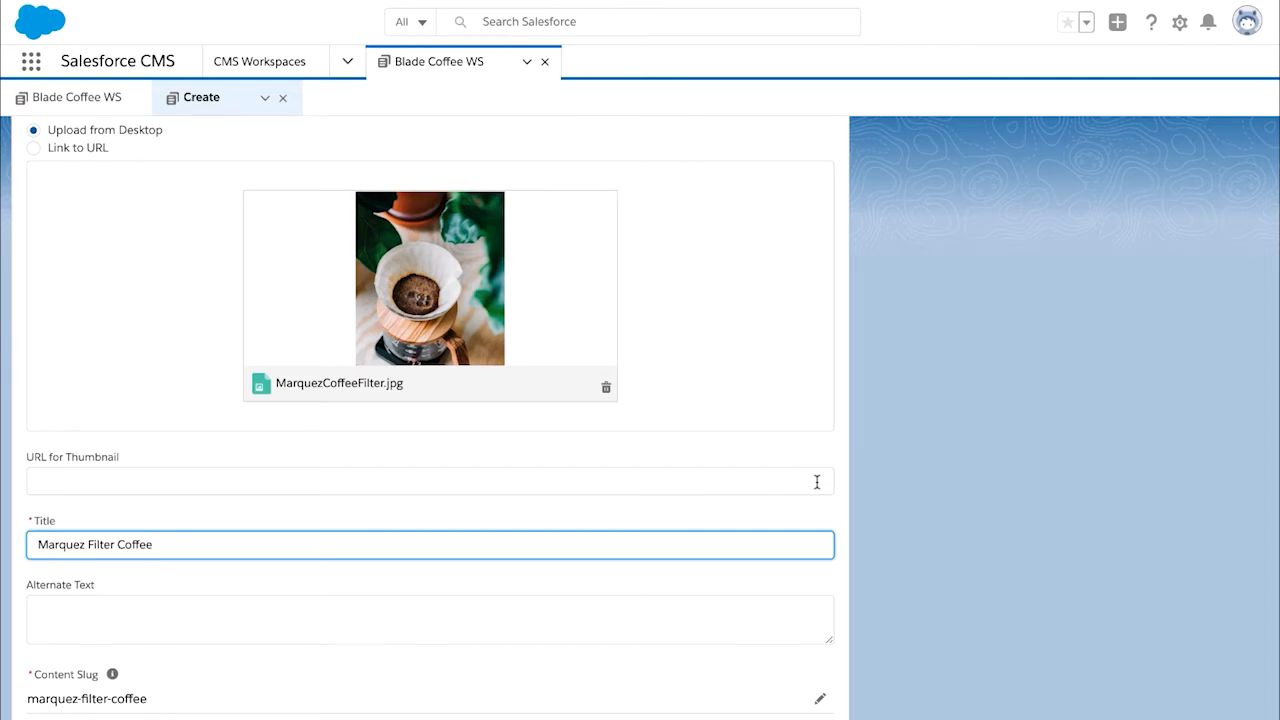
# Save the Marquez Filter Coffee image as a draft and publish it.
pyautogui.scroll(5, 1024, 440)
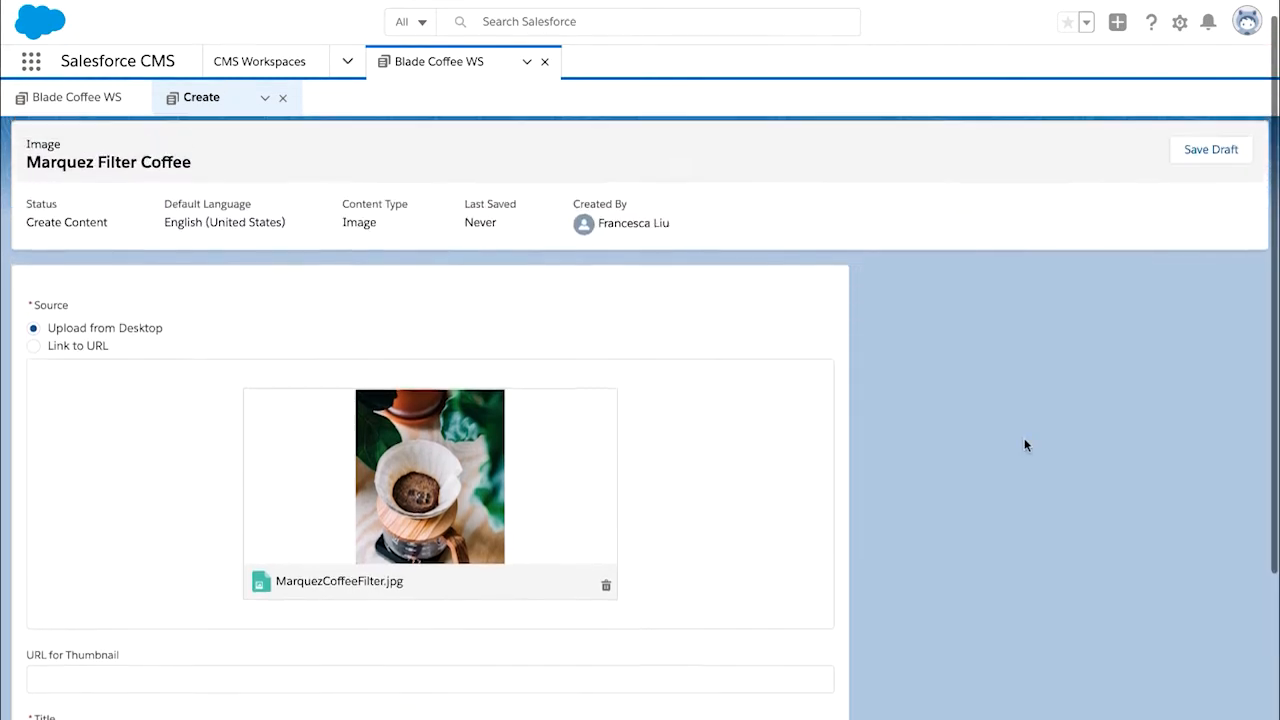
pyautogui.click(1203, 178)
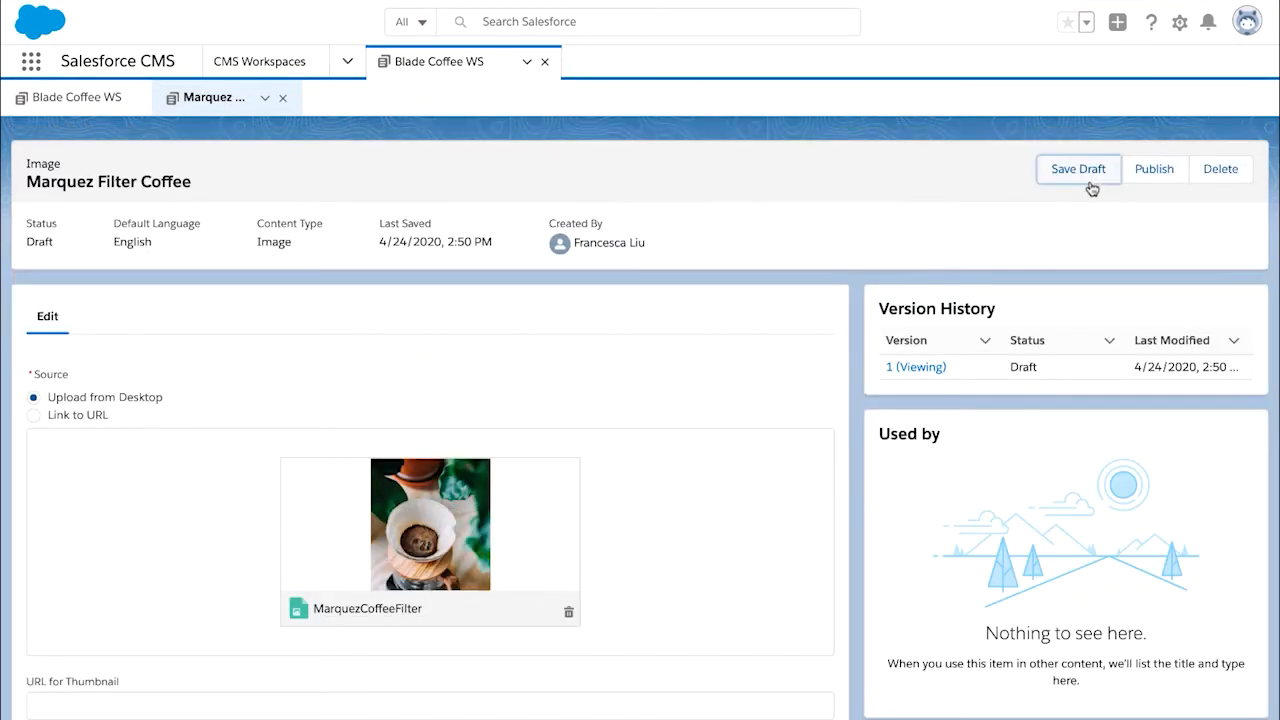
pyautogui.click(1141, 182)
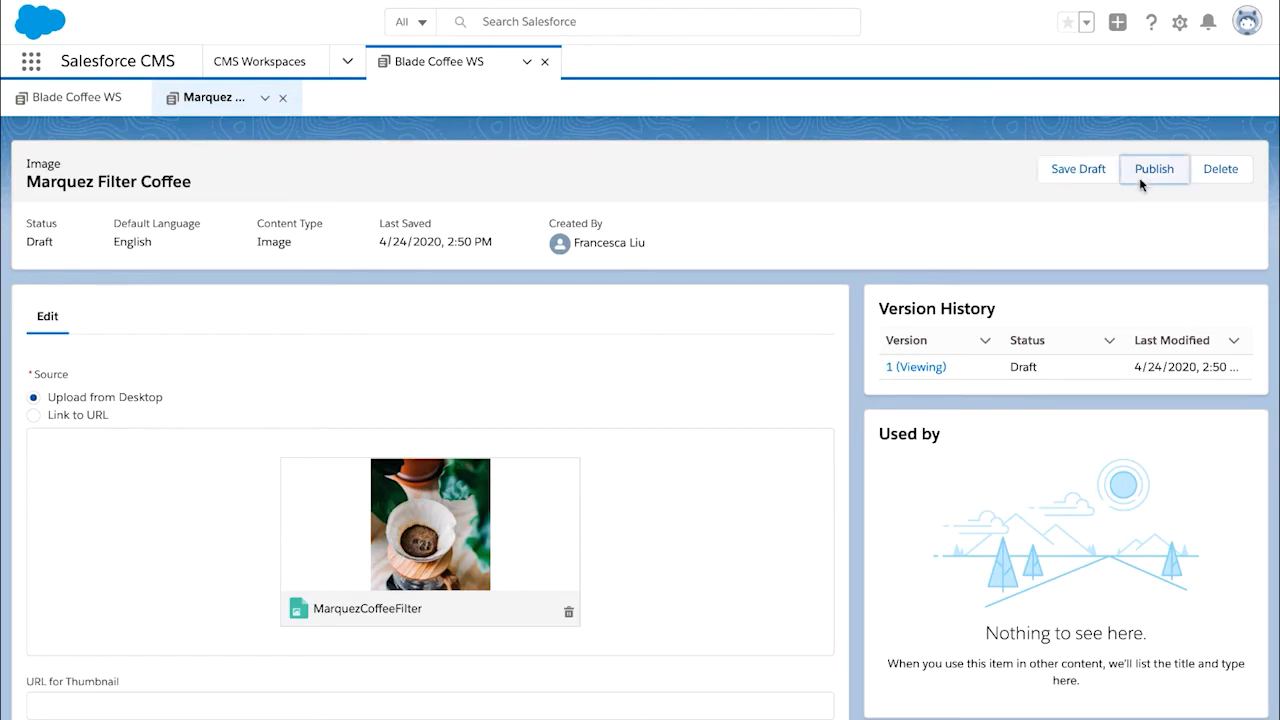
pyautogui.click(876, 422)
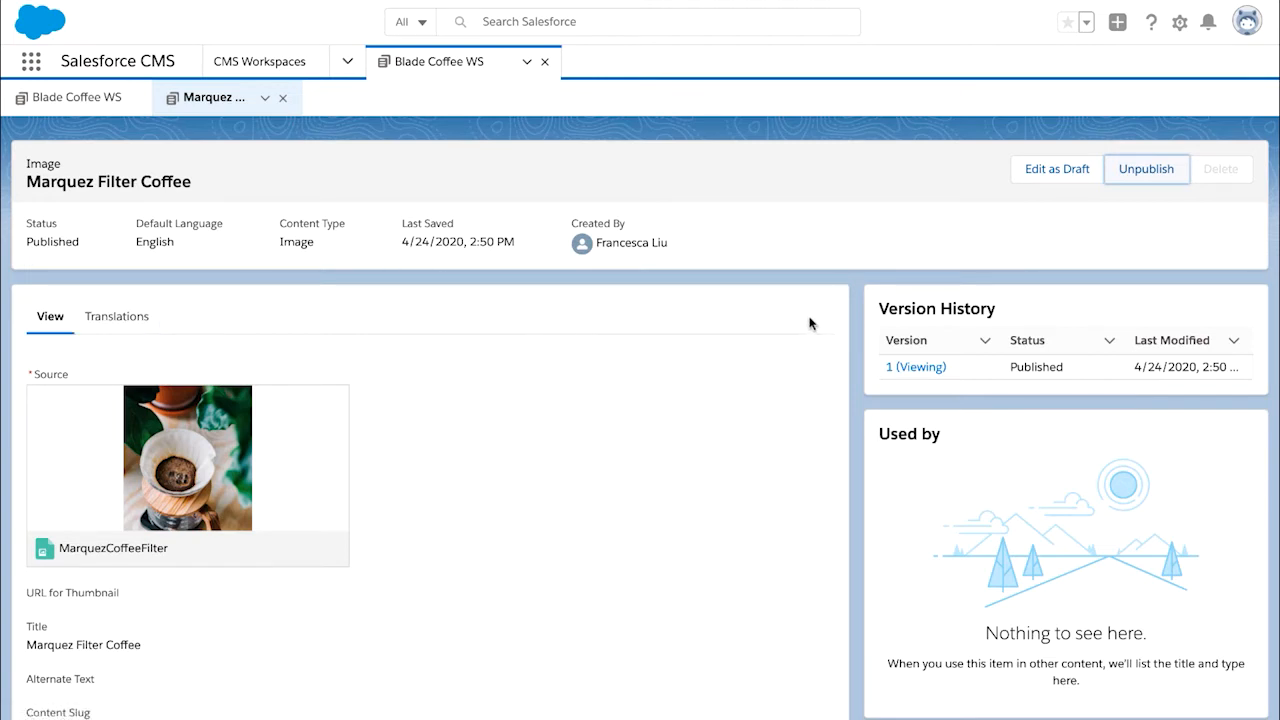
# Return to the Blade Coffee WS workspace and start a new content item of type Document.
pyautogui.click(77, 100)
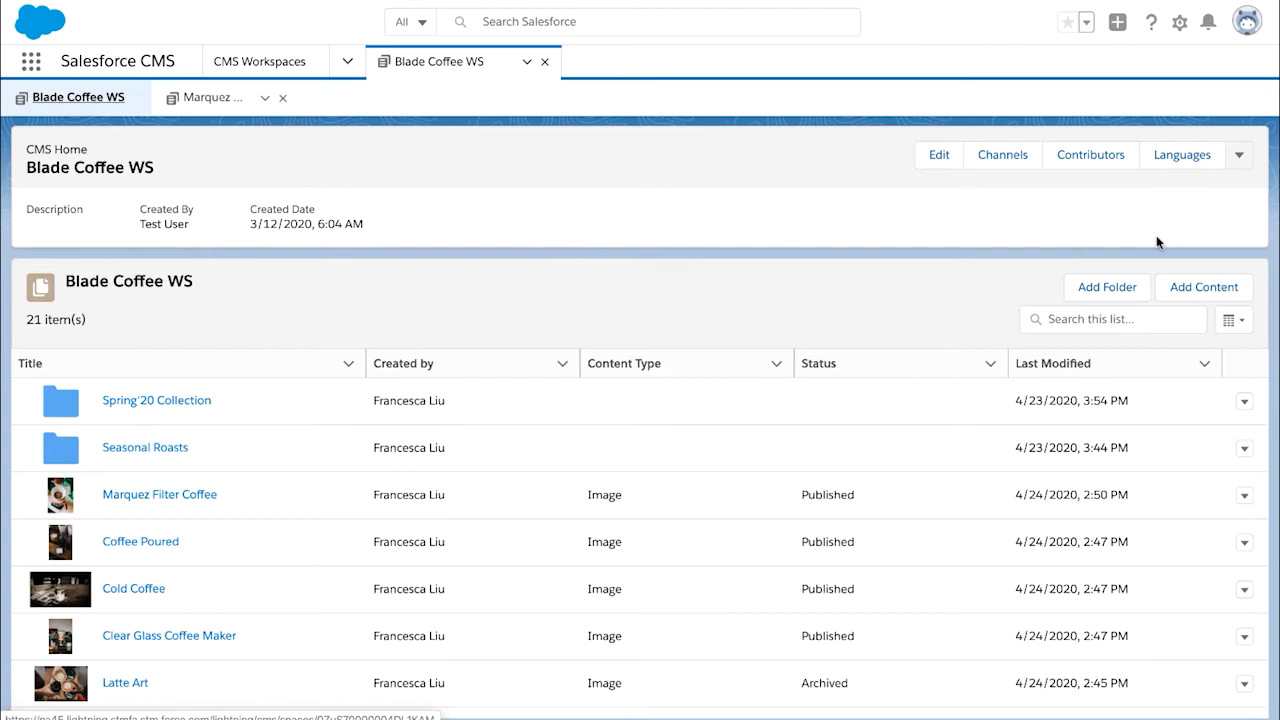
pyautogui.click(1242, 295)
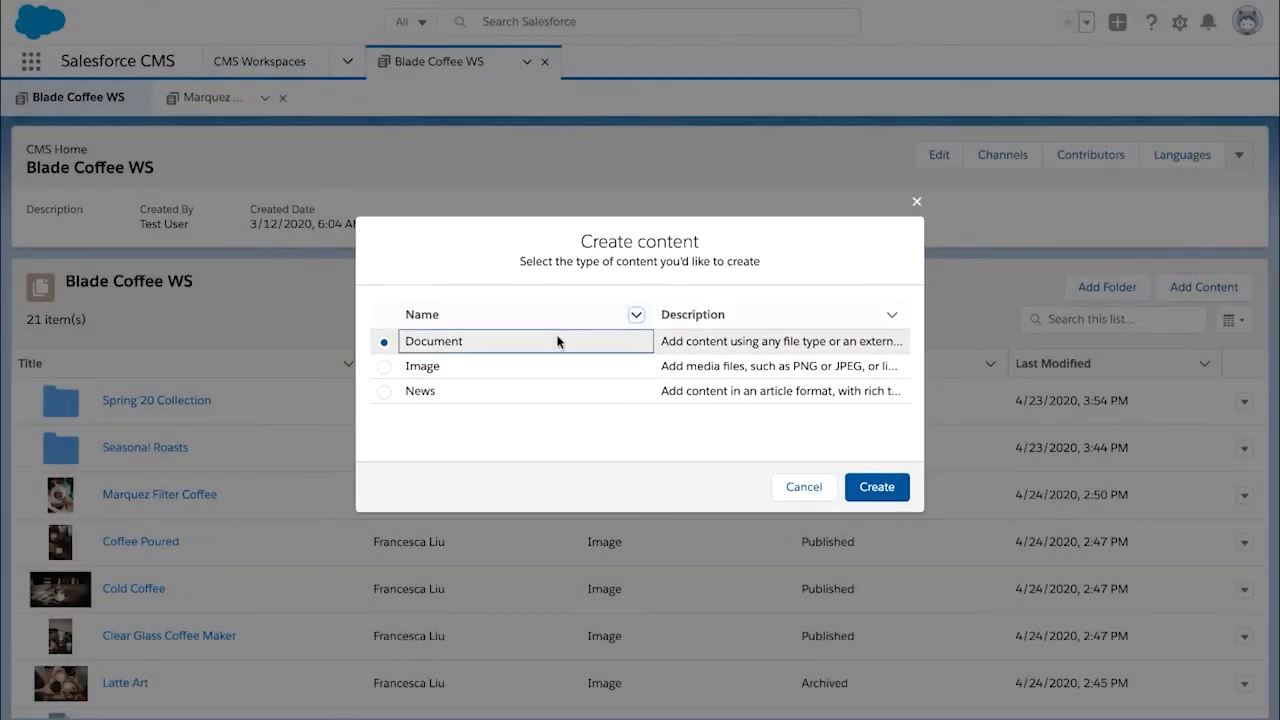
pyautogui.click(876, 487)
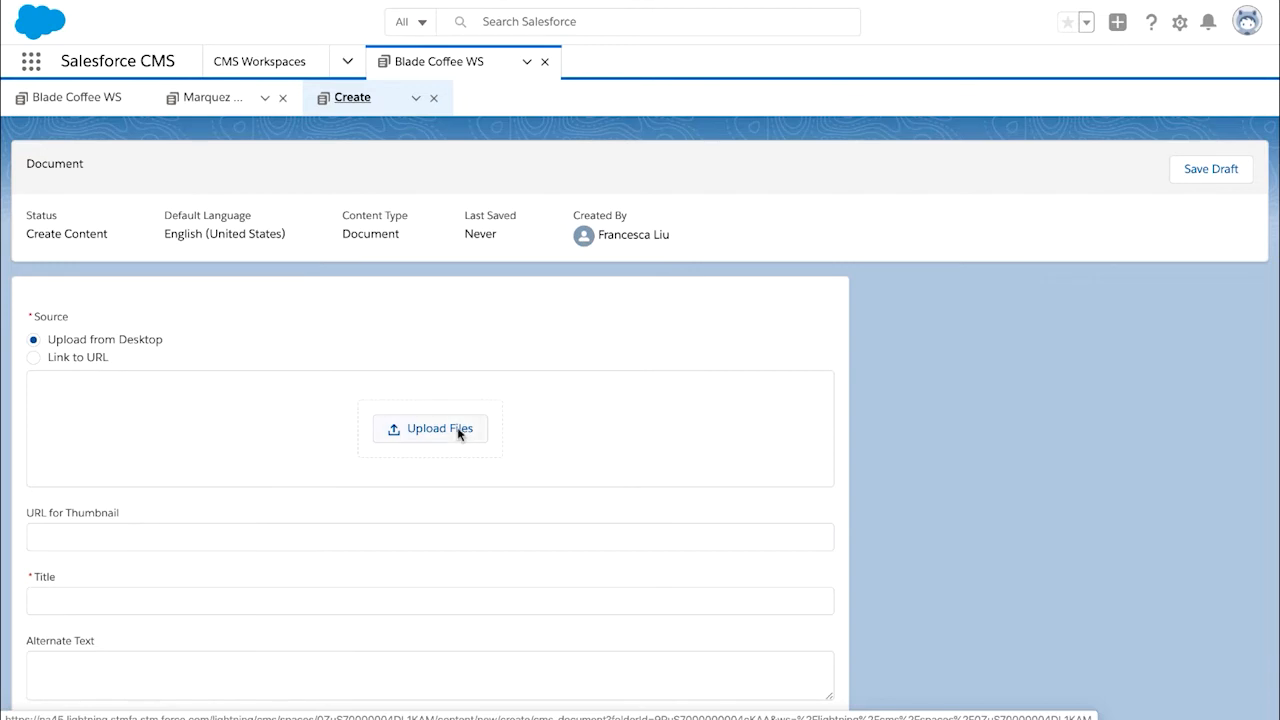
# Upload SustainableCoffeeProduction.pdf as the source of the new document content.
pyautogui.click(482, 442)
pyautogui.scroll(-3, 571, 286)
pyautogui.click(570, 303)
pyautogui.click(971, 380)
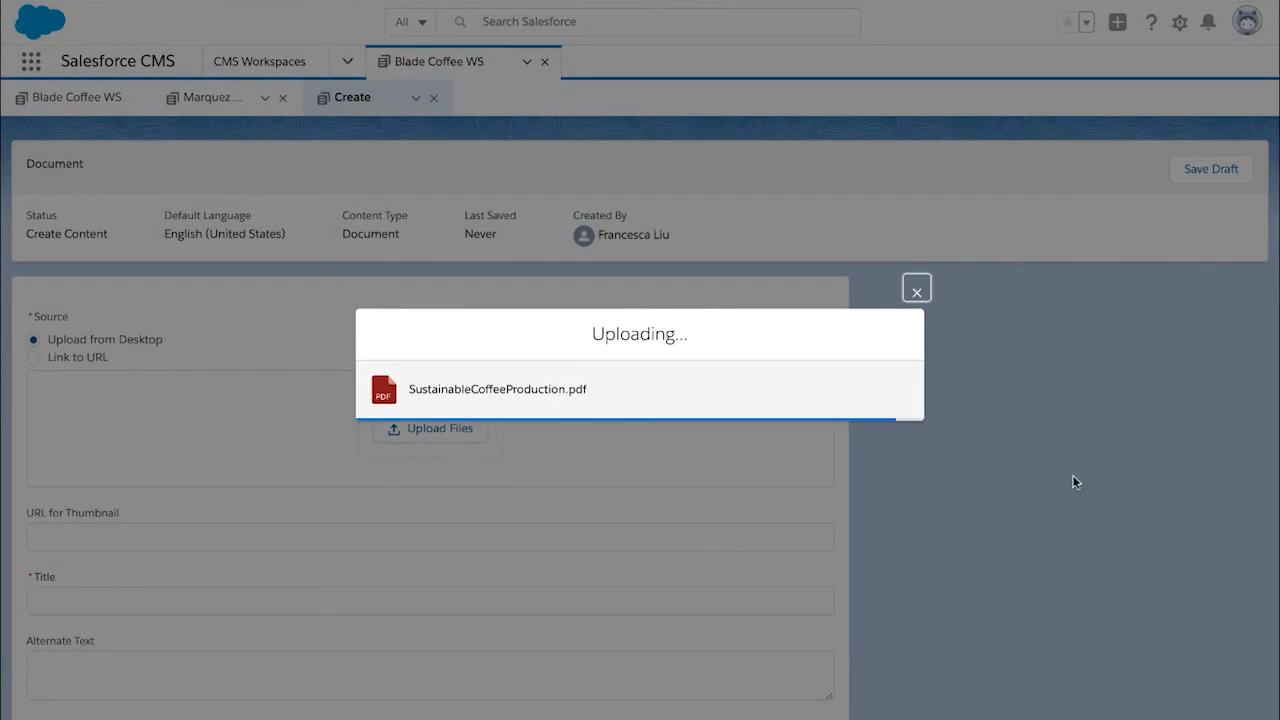
# Title the new document content "Sustainable Coffee Production Manual".
pyautogui.scroll(-2, 1074, 483)
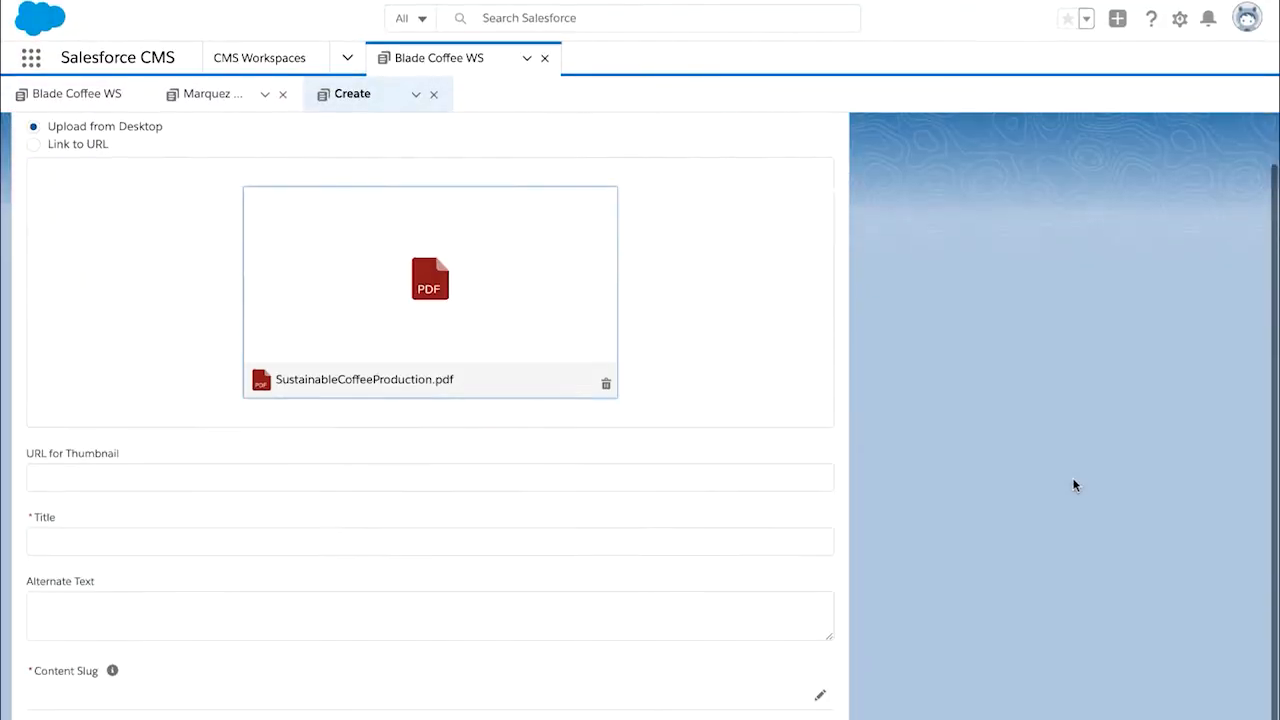
pyautogui.click(687, 549)
pyautogui.write('Sustainable Coffee Production Manual')
pyautogui.scroll(2, 1074, 445)
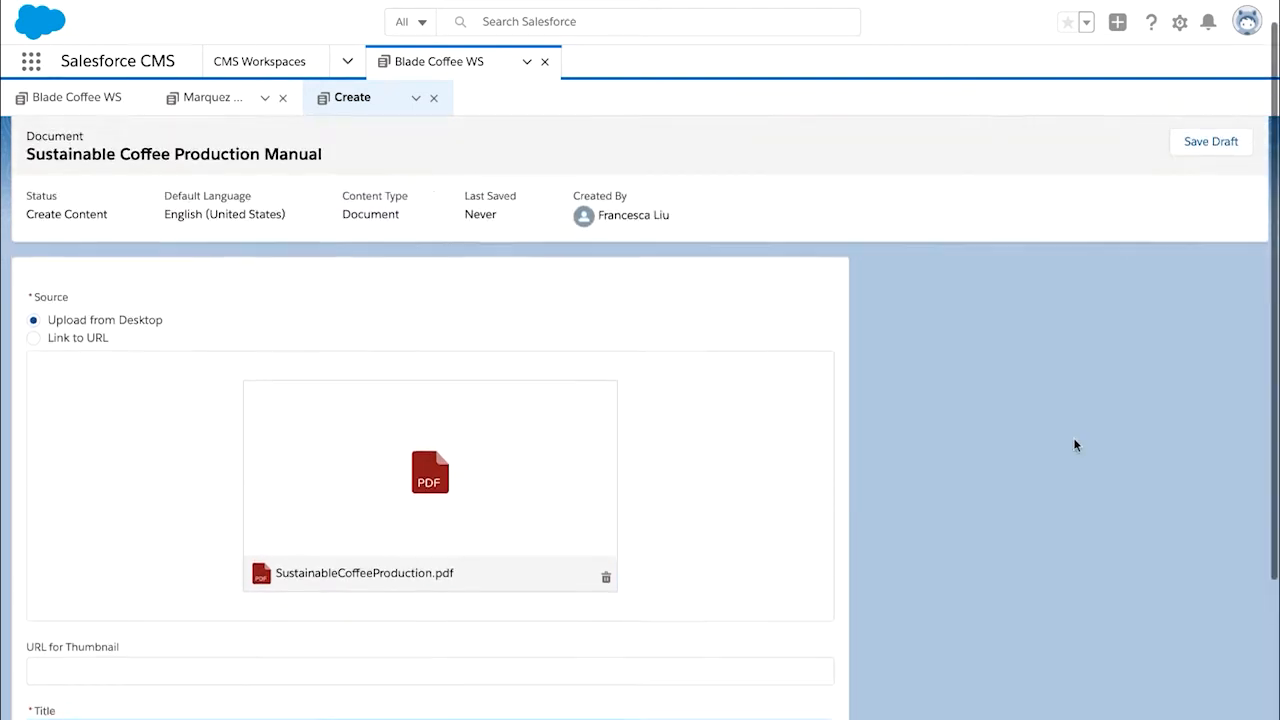
# Save the Sustainable Coffee Production Manual document as a draft and return to the Blade Coffee WS workspace.
pyautogui.click(1214, 170)
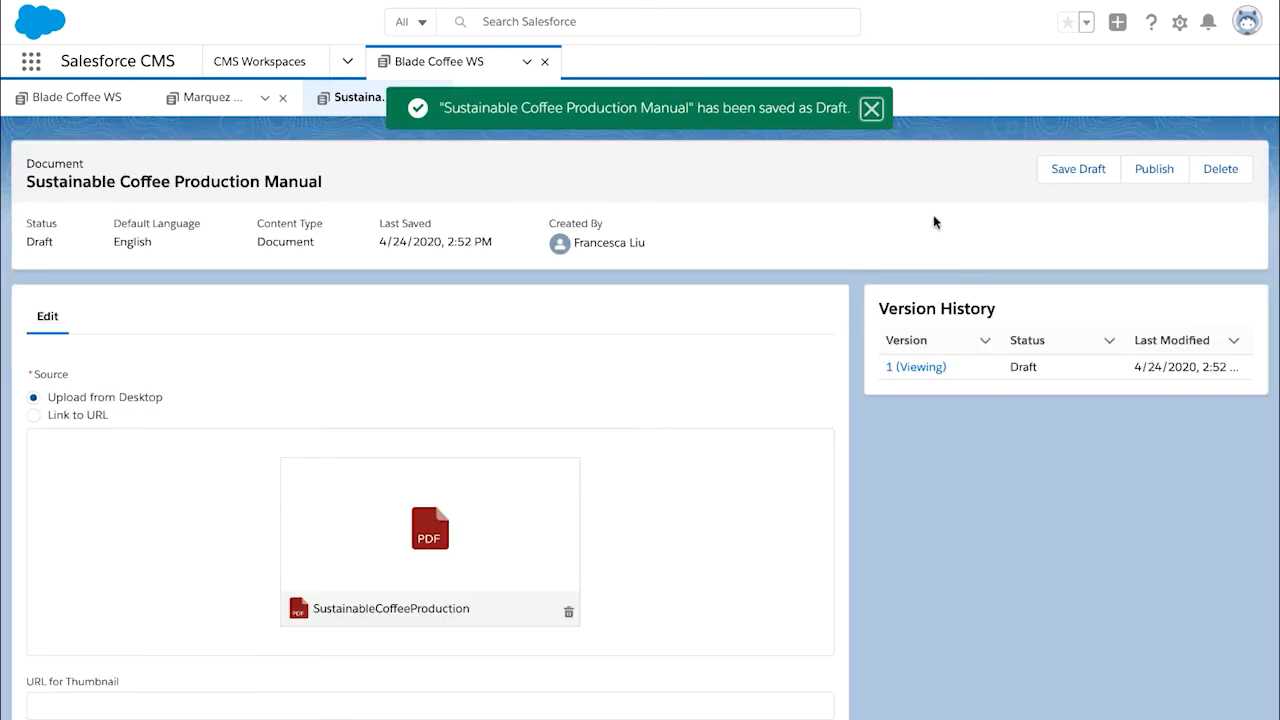
pyautogui.click(96, 109)
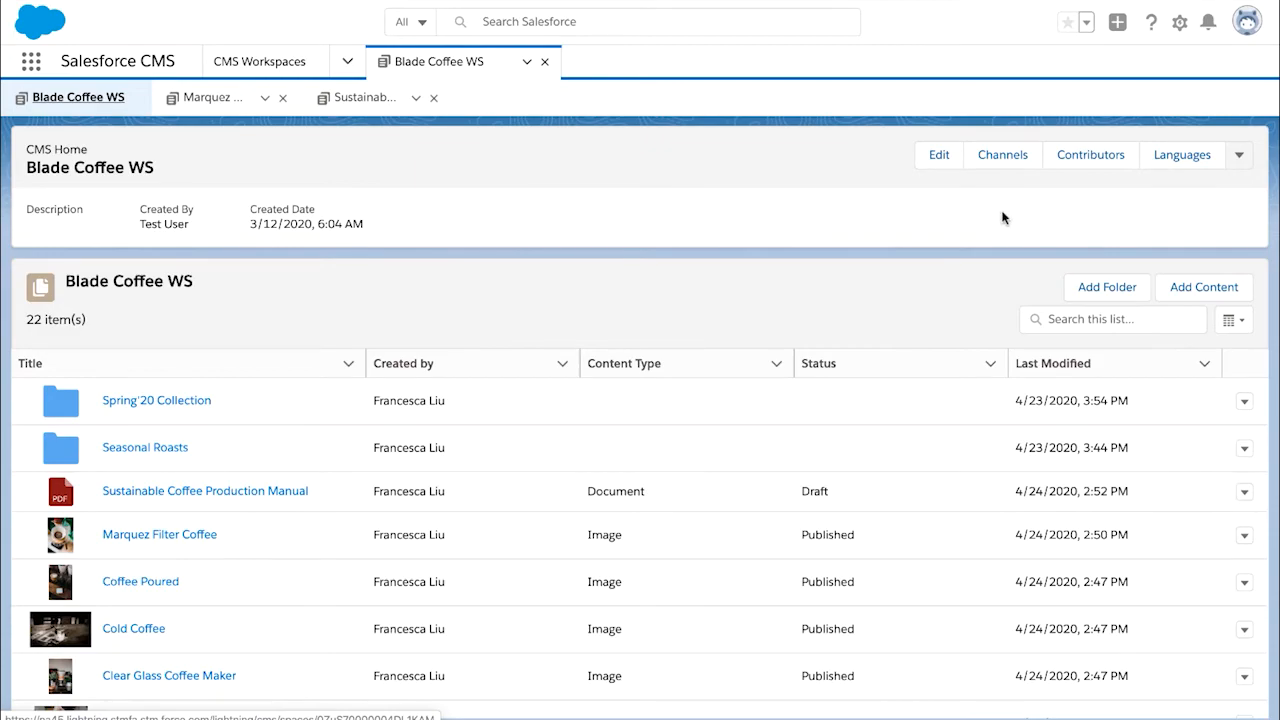
# Start a new content item of type News in the Blade Coffee WS workspace.
pyautogui.click(1245, 296)
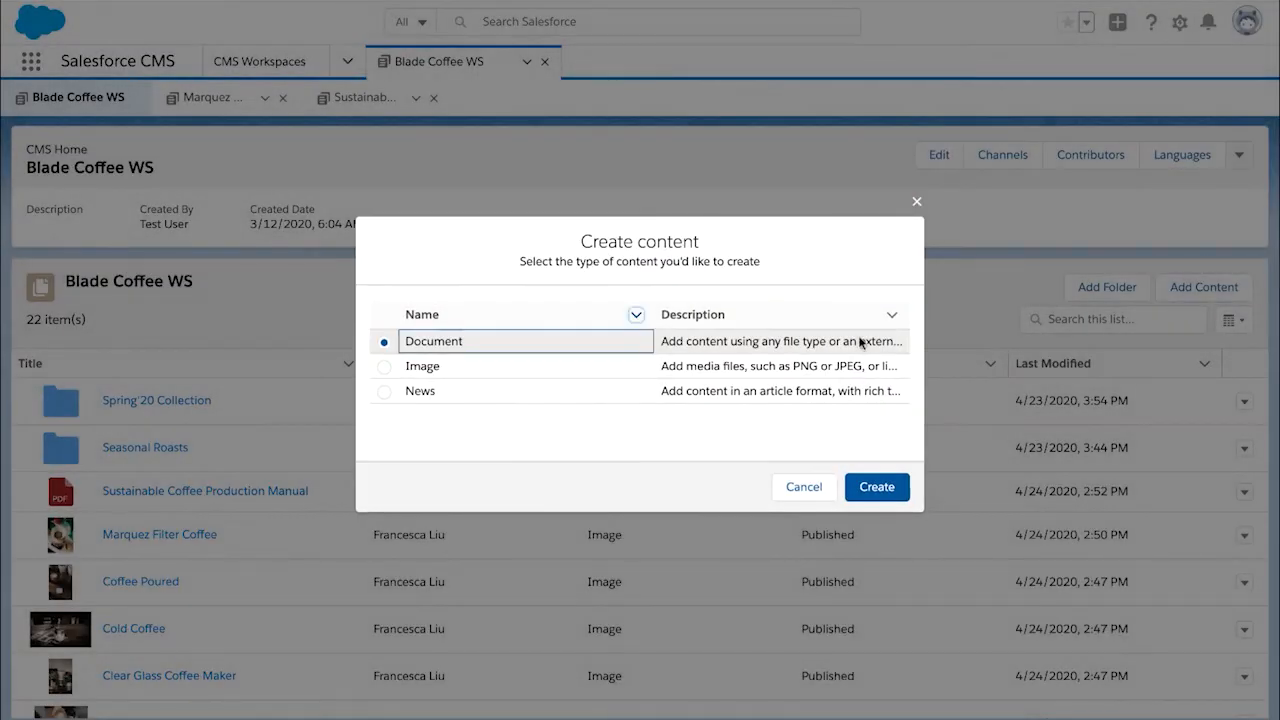
pyautogui.click(384, 391)
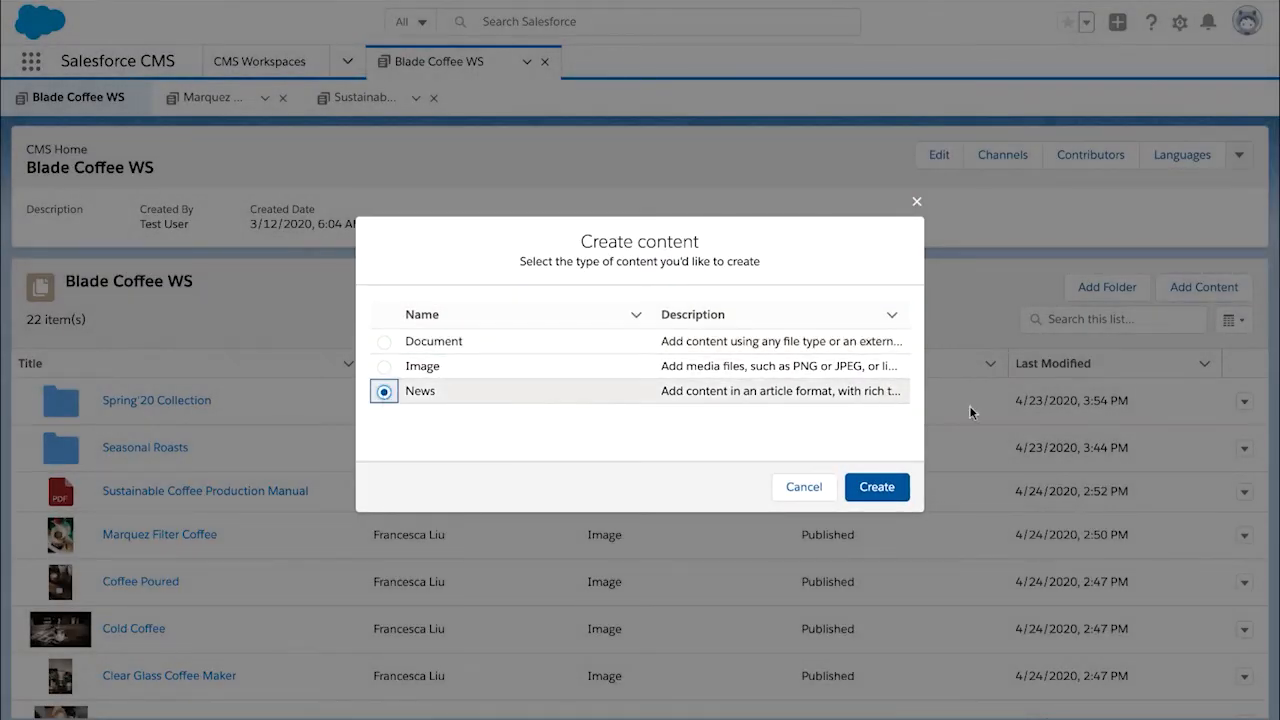
pyautogui.click(887, 503)
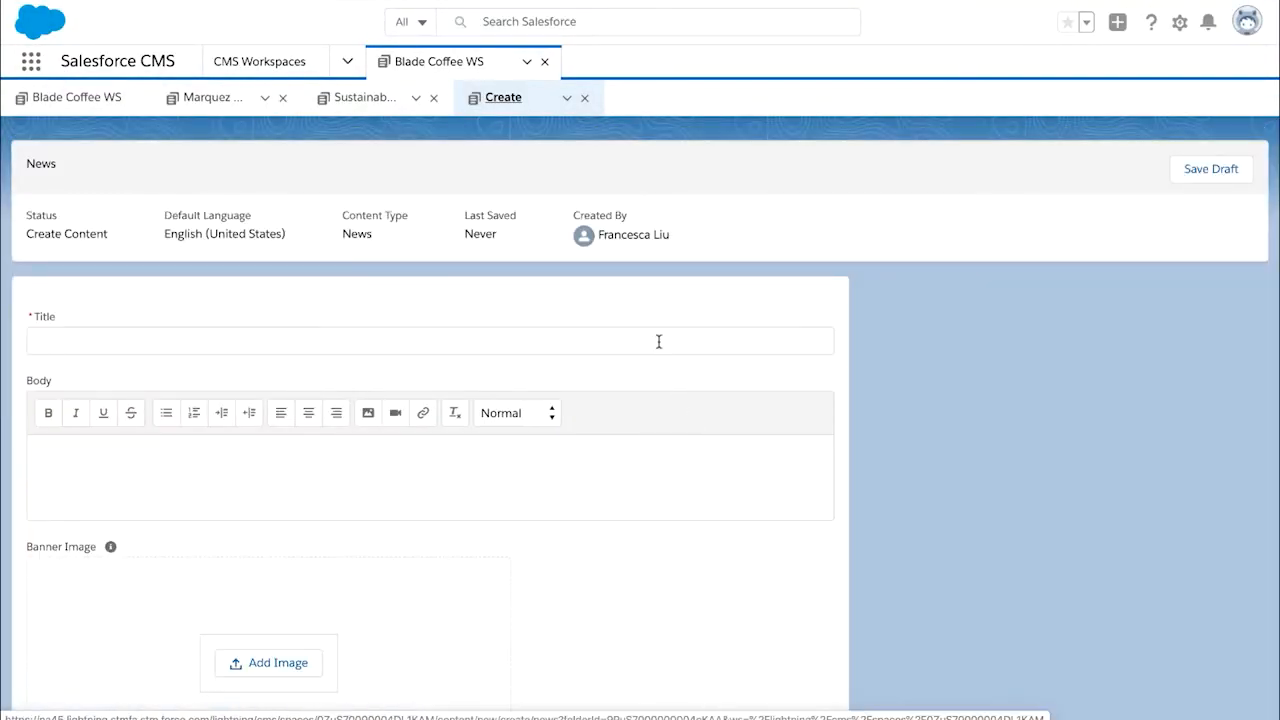
# Title the news item "10 Most Sustainable Coffee Businesses".
pyautogui.click(659, 342)
pyautogui.write('10')
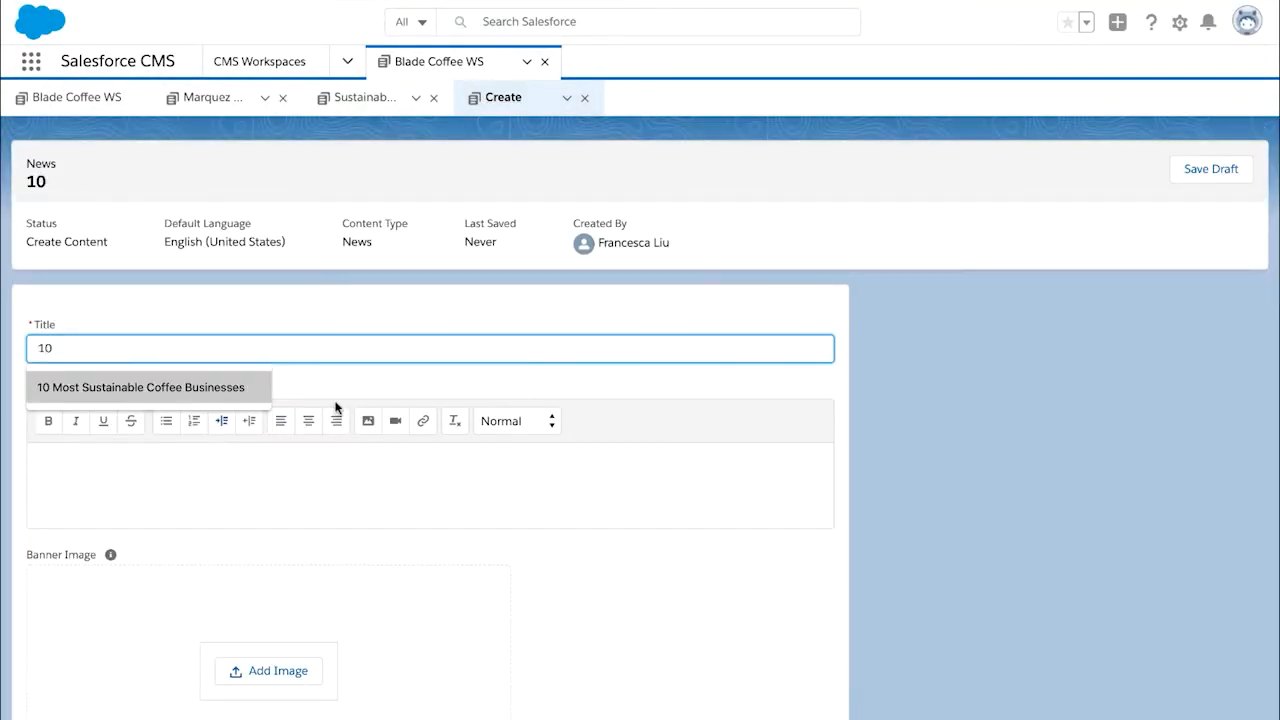
pyautogui.click(180, 386)
# Enter the body text "These conscientious coffee roasters are putting environmentally friendly measures in place in hopes of combatting climate change.".
pyautogui.click(168, 469)
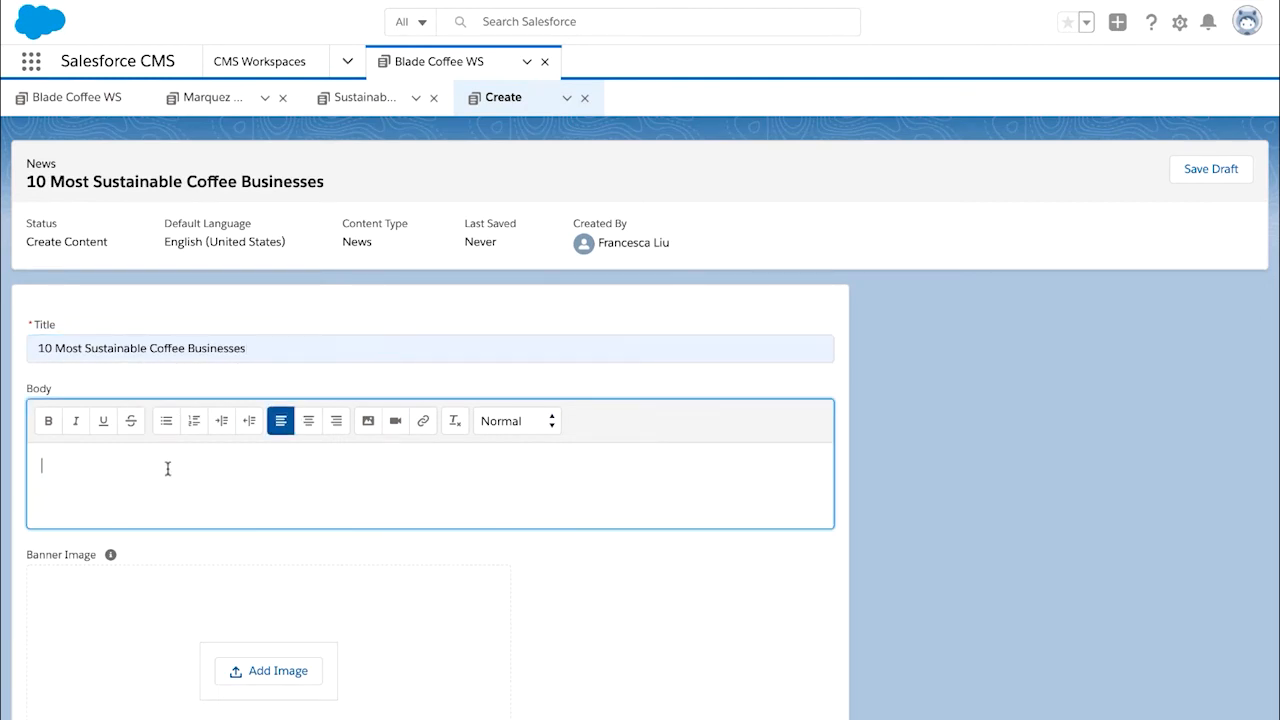
pyautogui.write('These conscientious coffee roasters are putting environmentally friendly measures in place in hopes of combatting climate change.')
# Add the Marquez Filter Coffee image from the workspace as the news item's banner image.
pyautogui.scroll(-3, 362, 511)
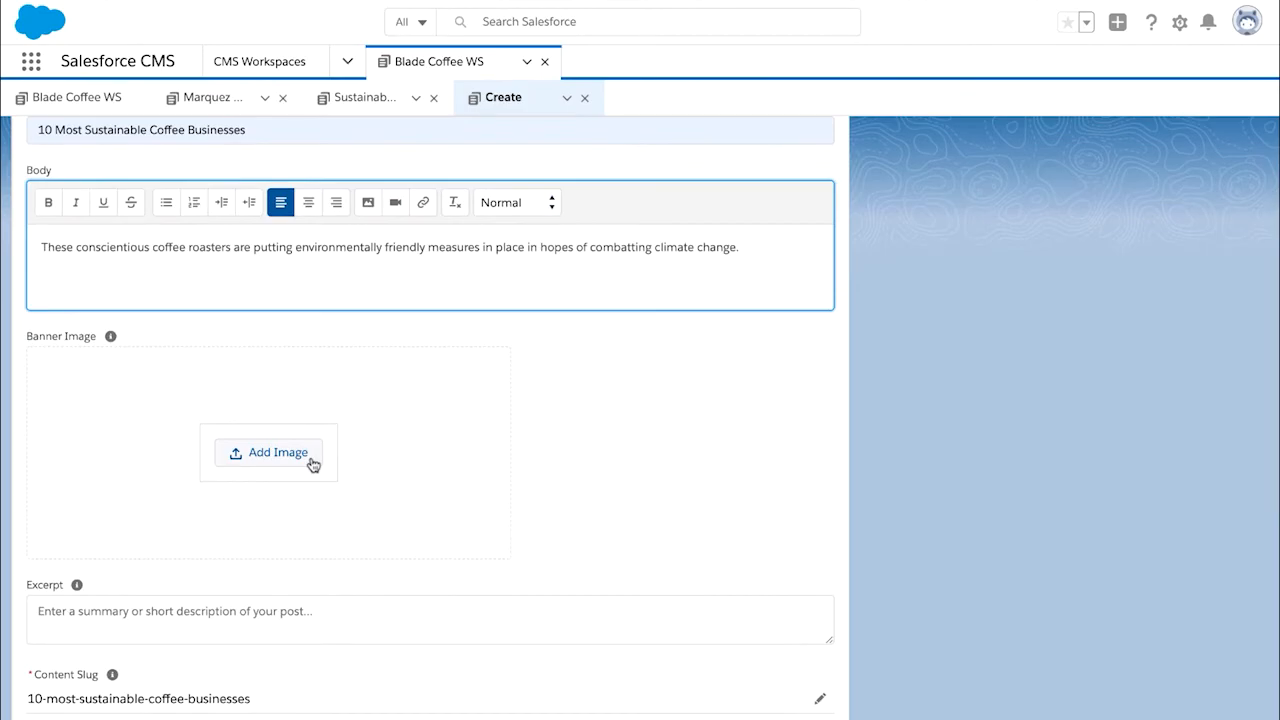
pyautogui.click(272, 452)
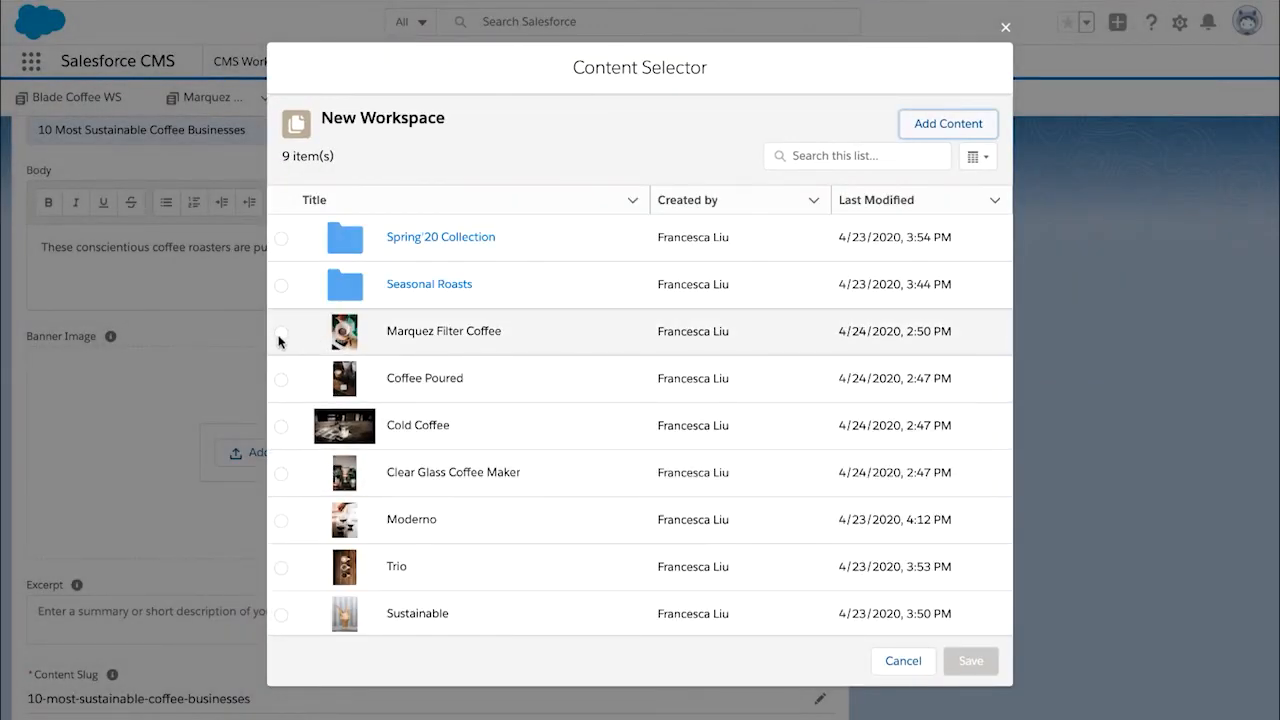
pyautogui.click(280, 335)
pyautogui.click(970, 660)
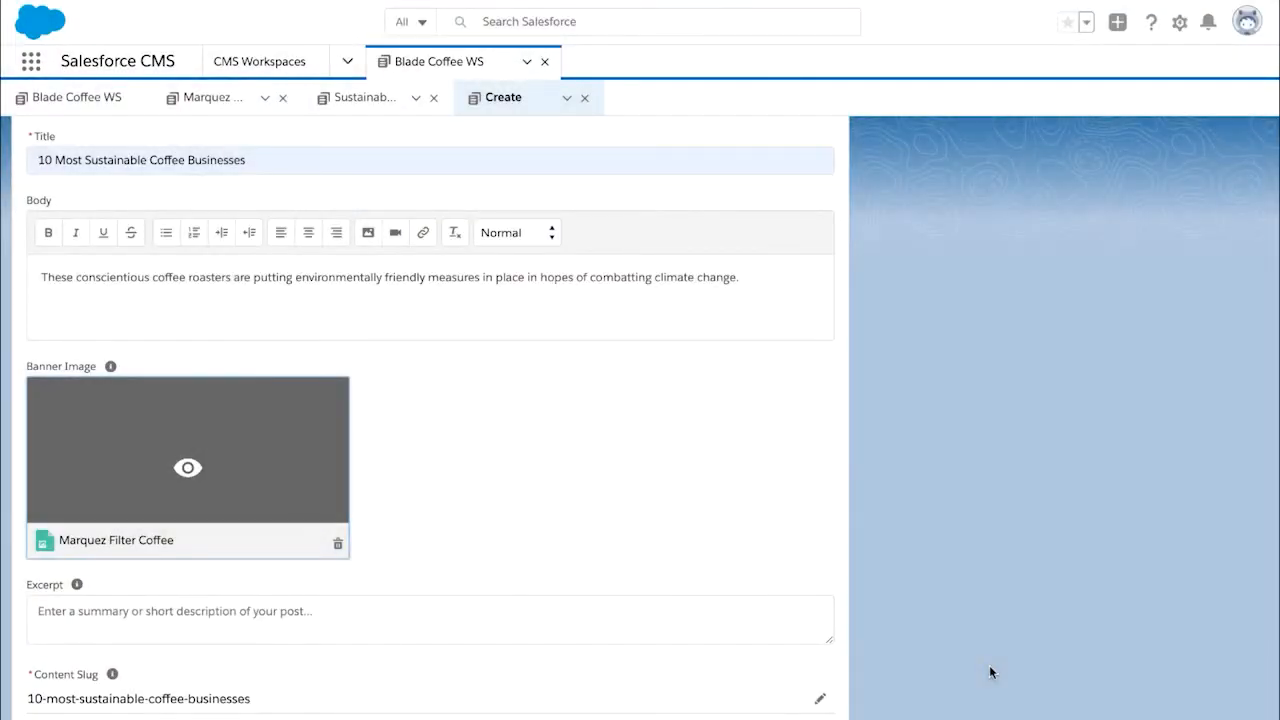
# Save the "10 Most Sustainable Coffee Businesses" news item as a draft and publish it.
pyautogui.scroll(3, 927, 547)
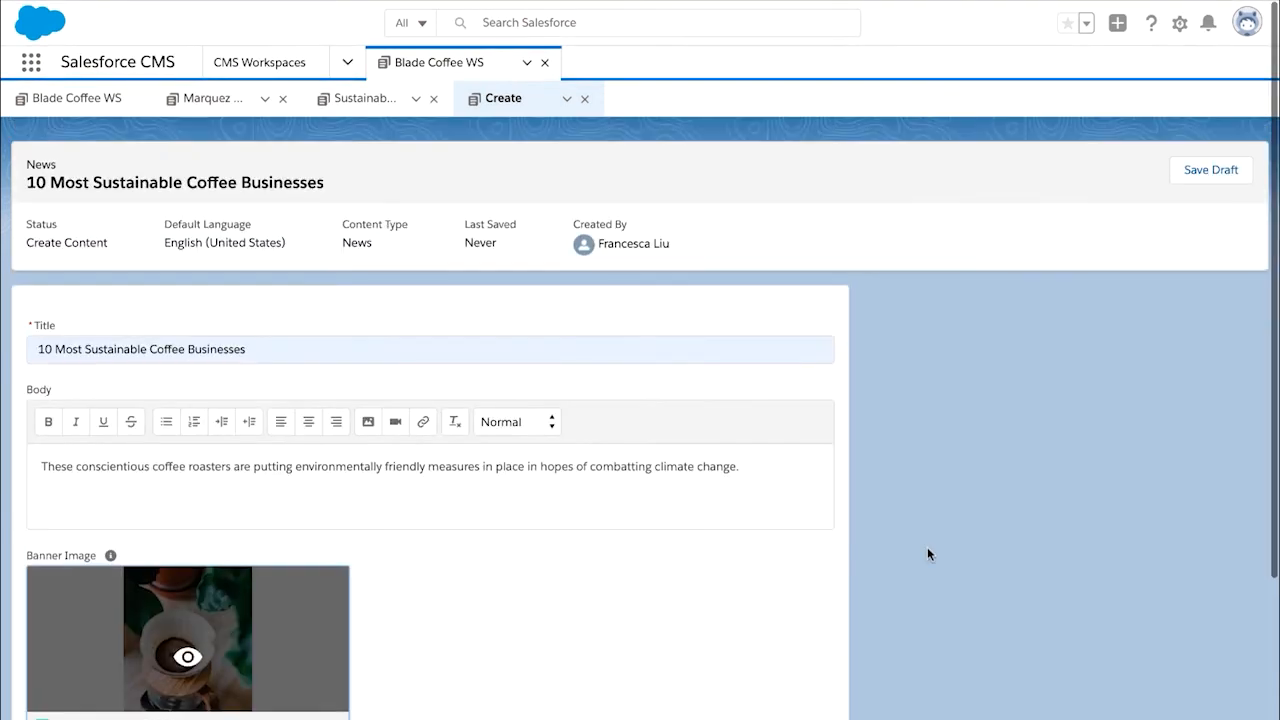
pyautogui.click(1246, 178)
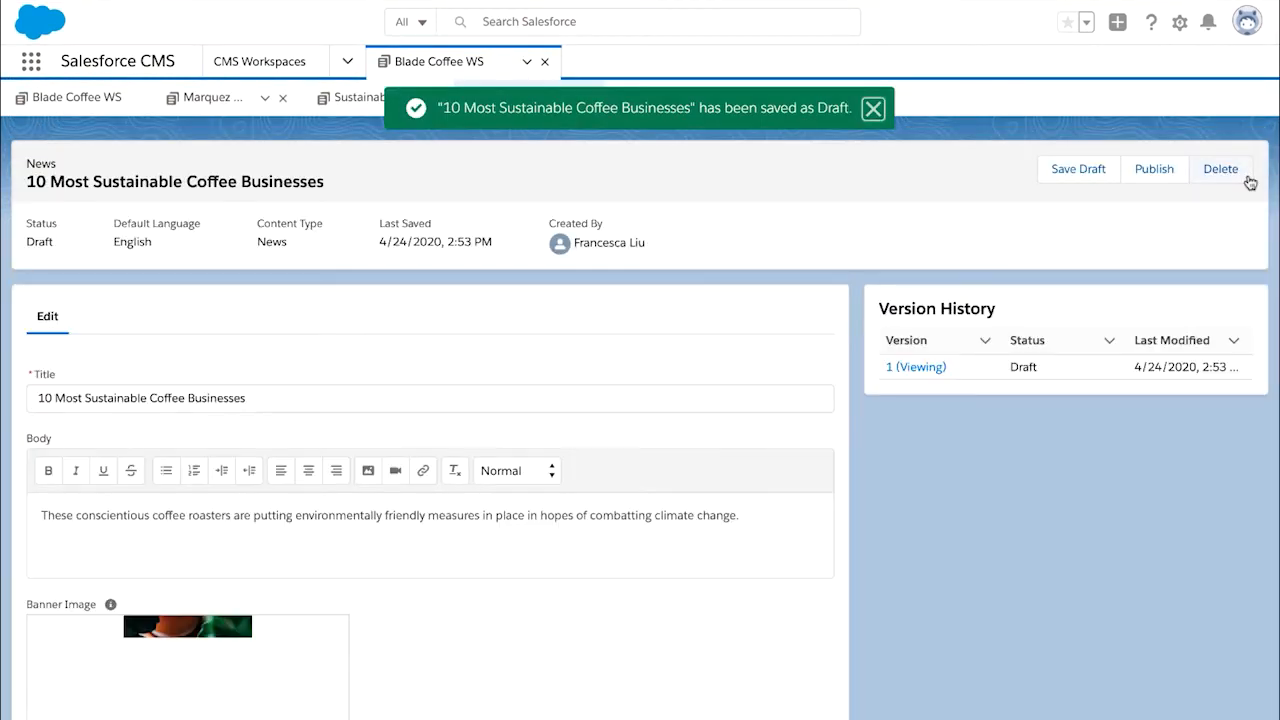
pyautogui.click(1145, 172)
pyautogui.click(871, 420)
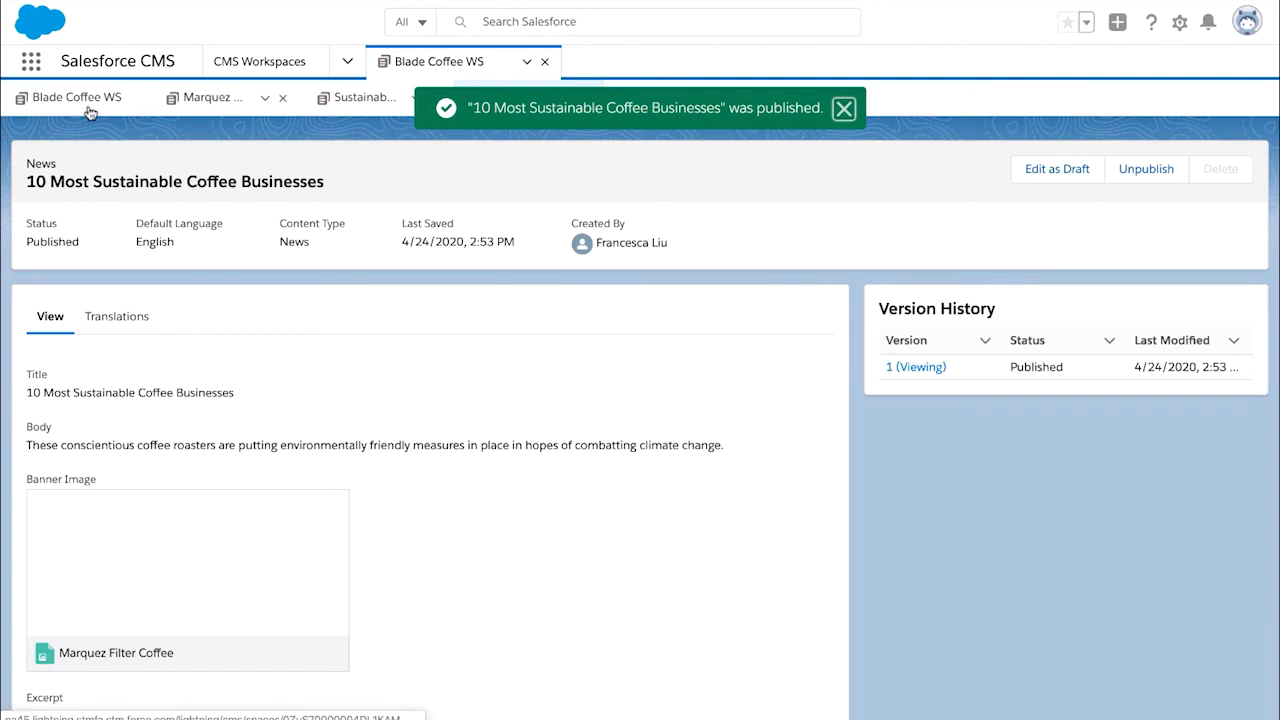
# Return to the Blade Coffee WS workspace, browse its content in Tile view, and switch back to Table view.
pyautogui.click(88, 110)
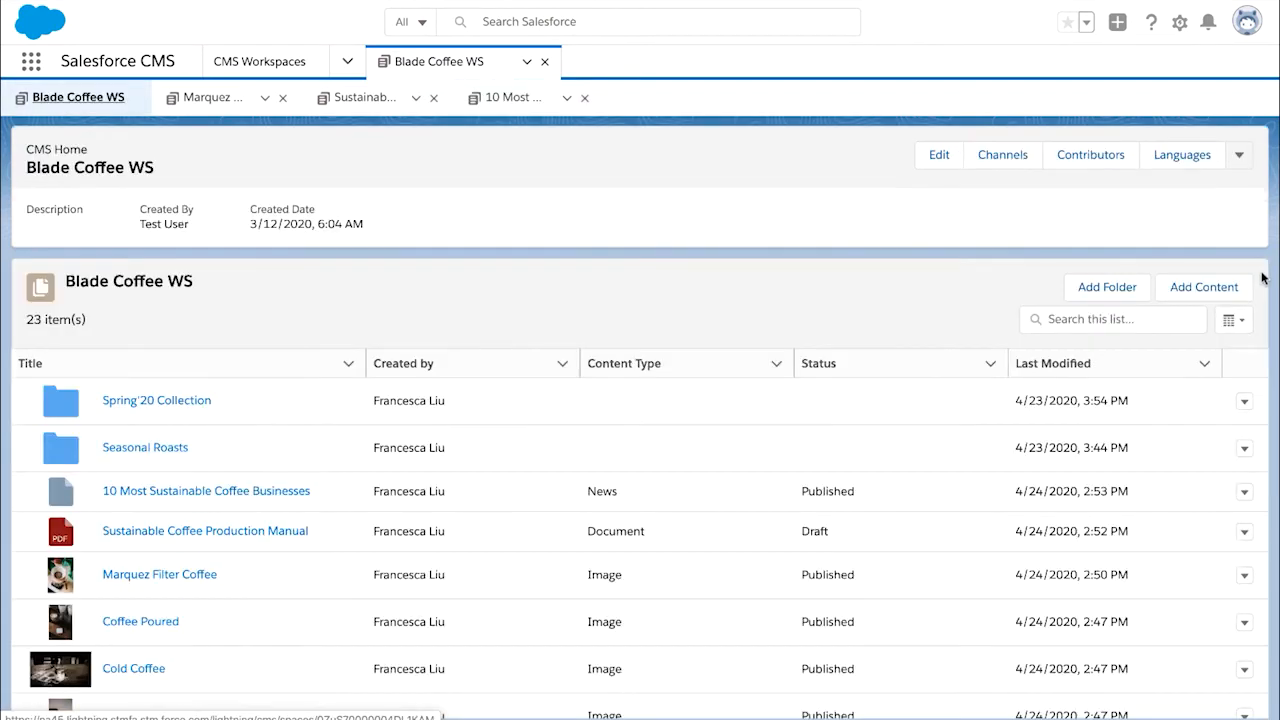
pyautogui.click(1234, 321)
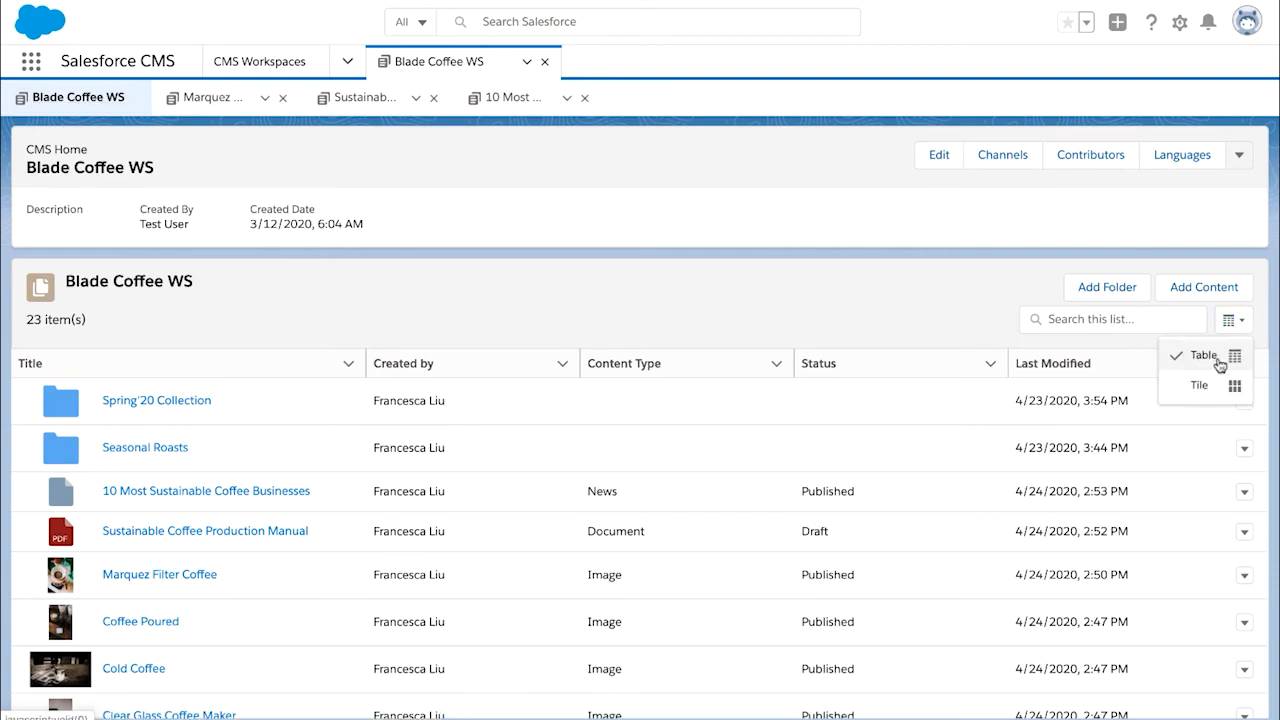
pyautogui.click(1219, 389)
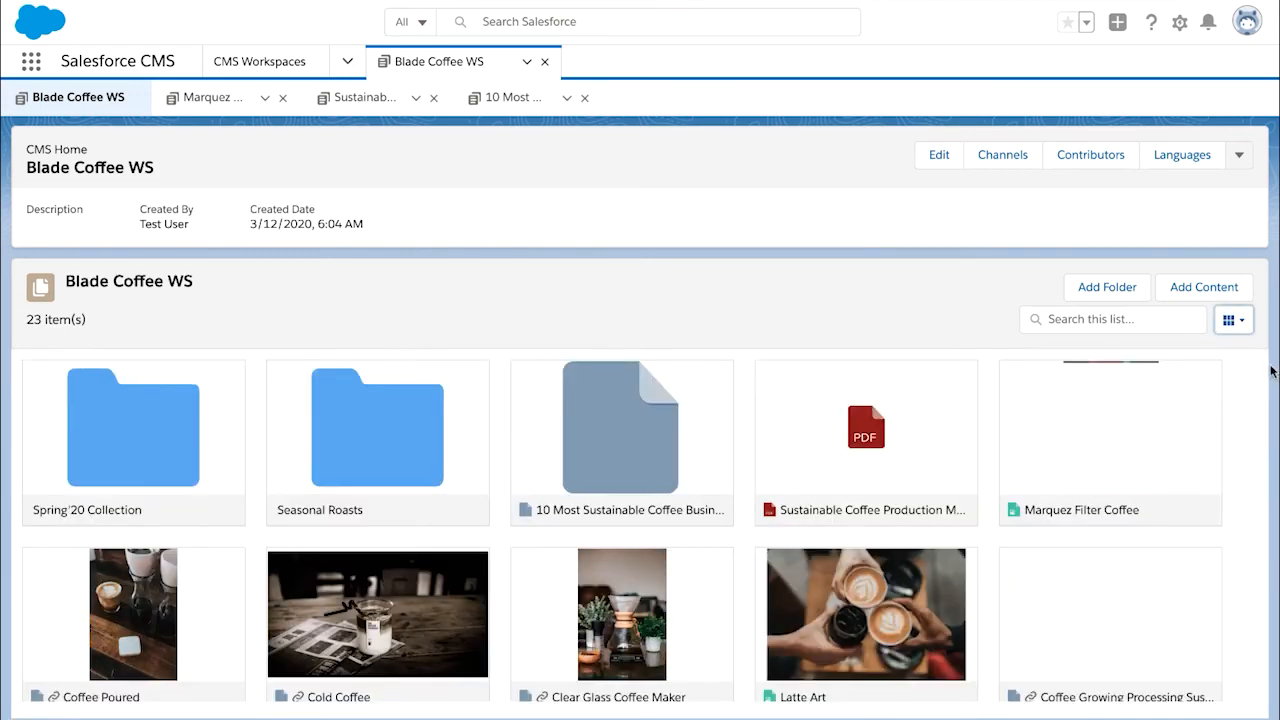
pyautogui.scroll(-3, 1265, 420)
pyautogui.scroll(3, 1265, 428)
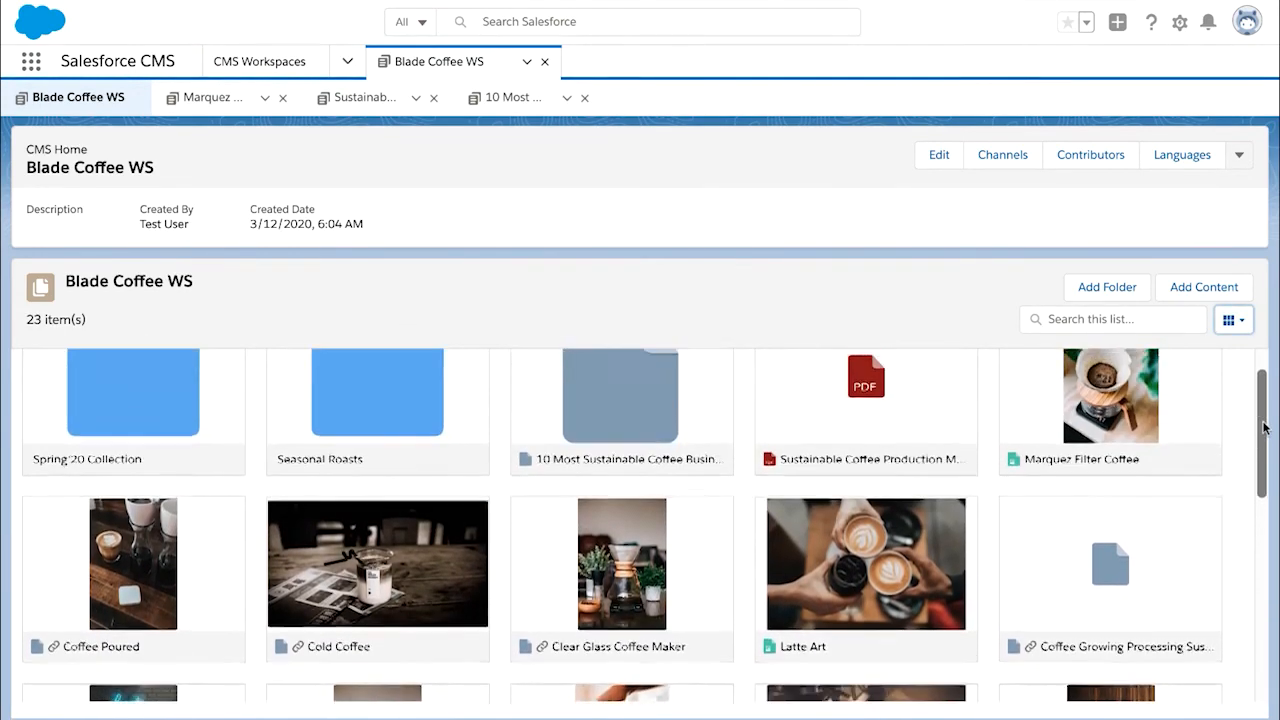
pyautogui.click(1240, 321)
pyautogui.click(1203, 355)
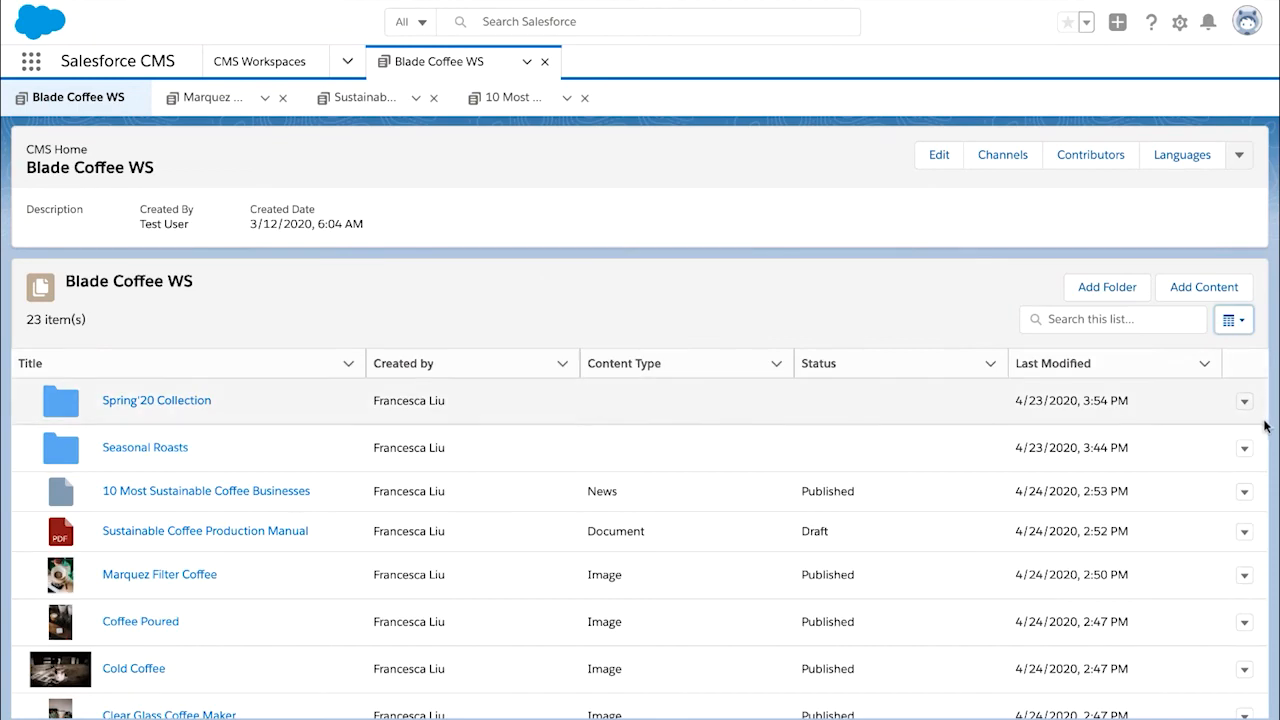
# Open the Marquez Filter Coffee image from the workspace list and review its version history and which content uses it.
pyautogui.scroll(-3, 1263, 425)
pyautogui.scroll(2, 1265, 441)
pyautogui.scroll(2, 1265, 441)
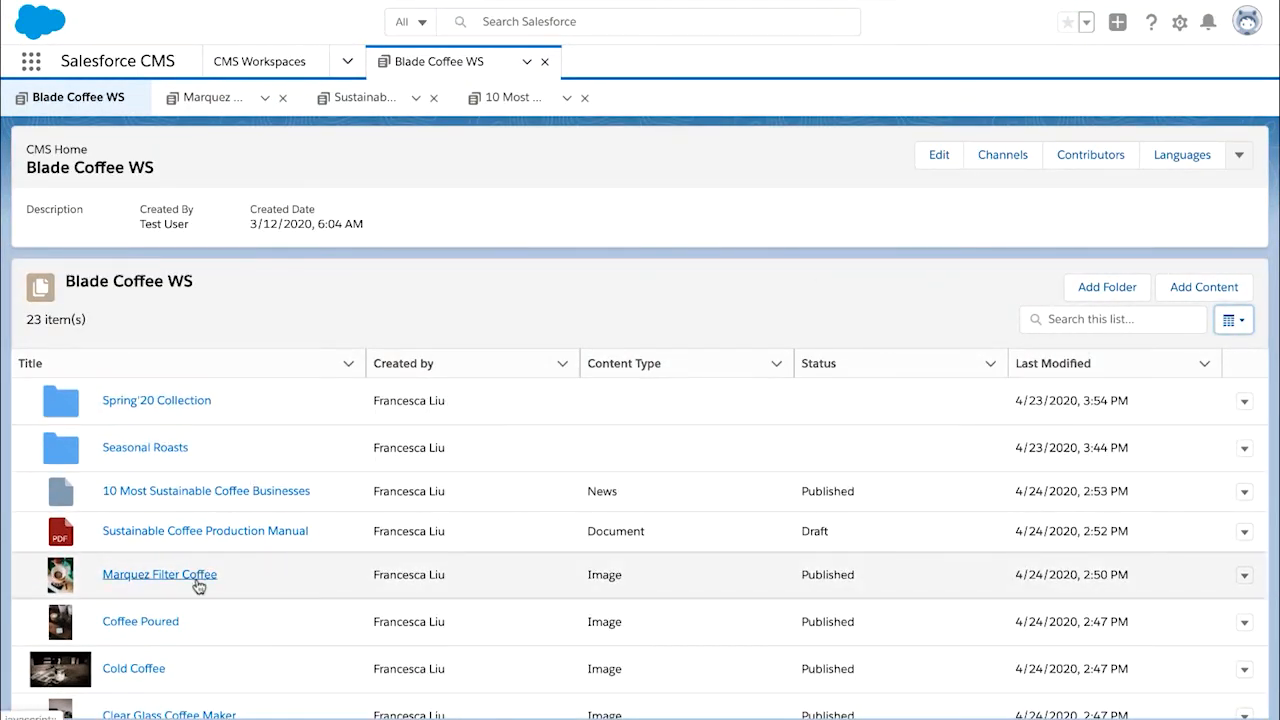
pyautogui.click(159, 575)
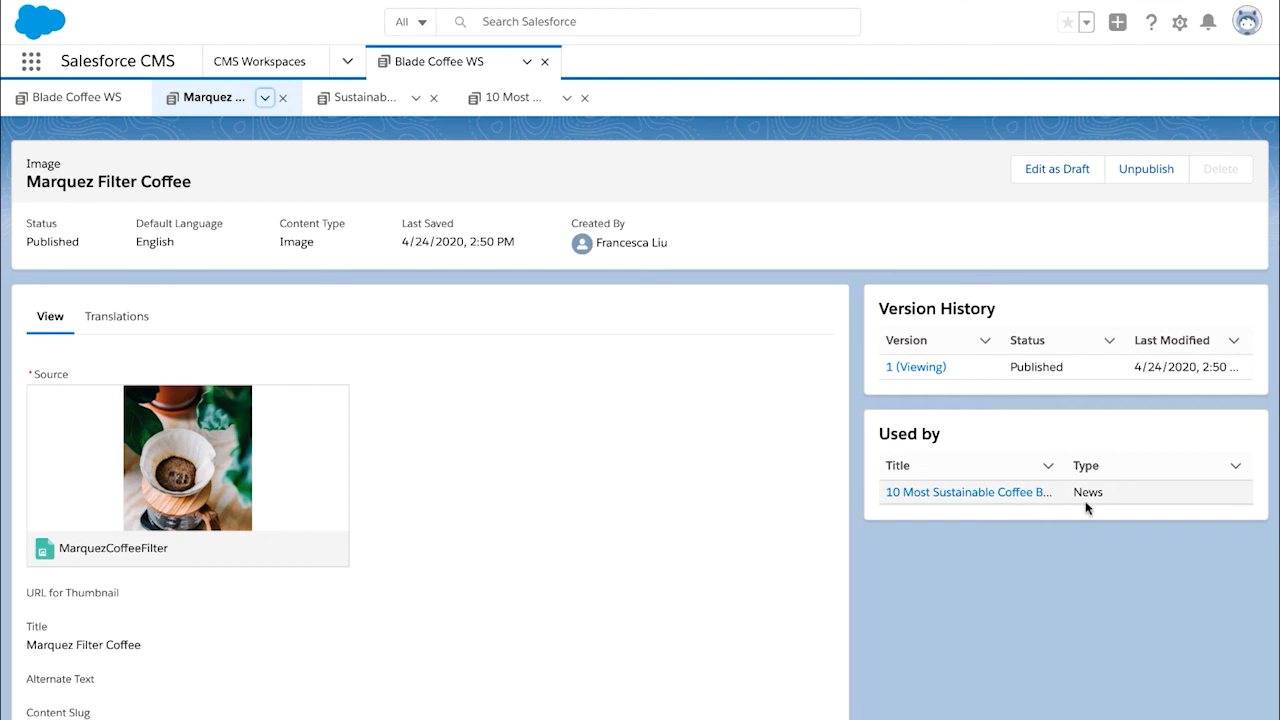
pyautogui.scroll(-1, 1119, 605)
pyautogui.scroll(1, 1119, 605)
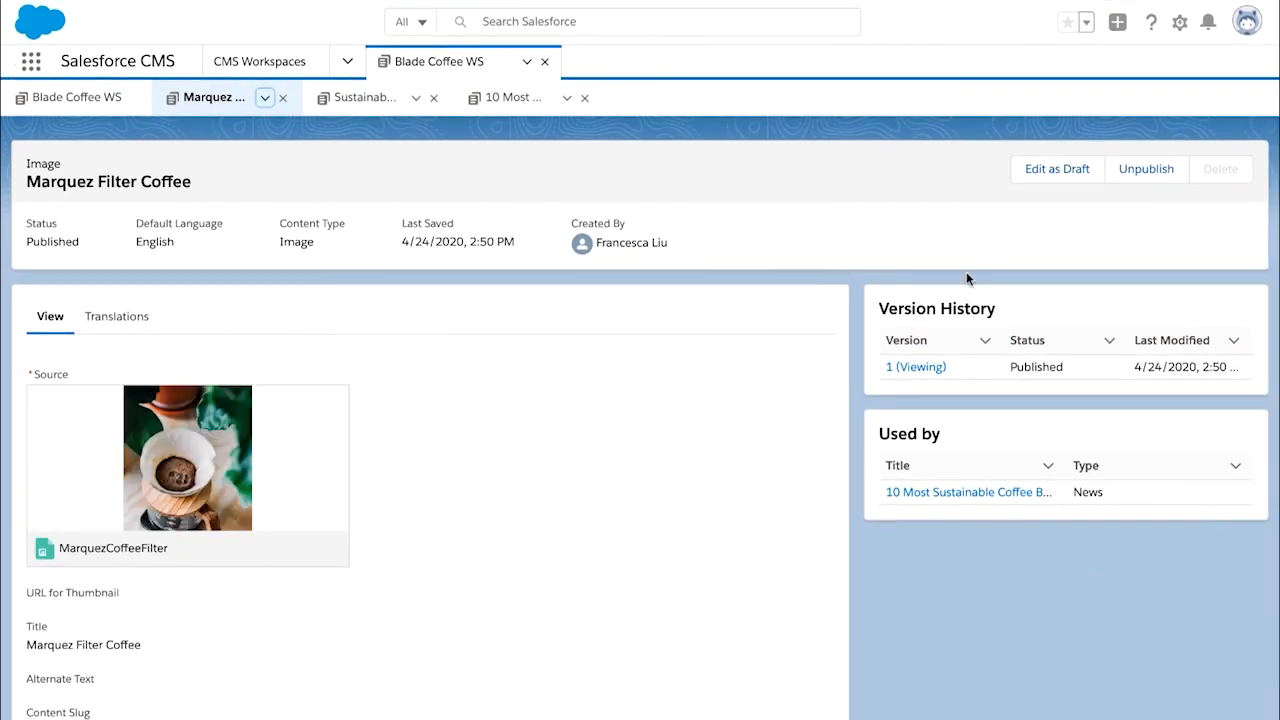
# Return to the Blade Coffee WS workspace and look through the content list and item statuses.
pyautogui.click(86, 100)
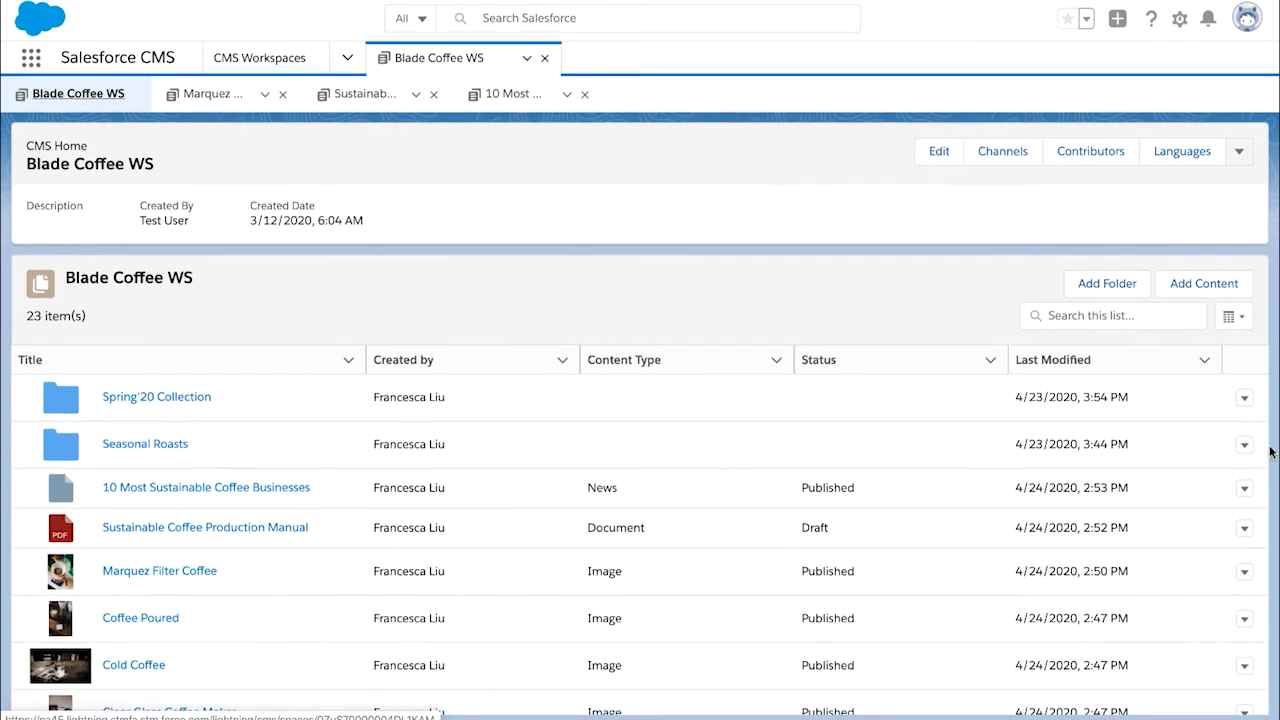
pyautogui.scroll(-3, 1262, 488)
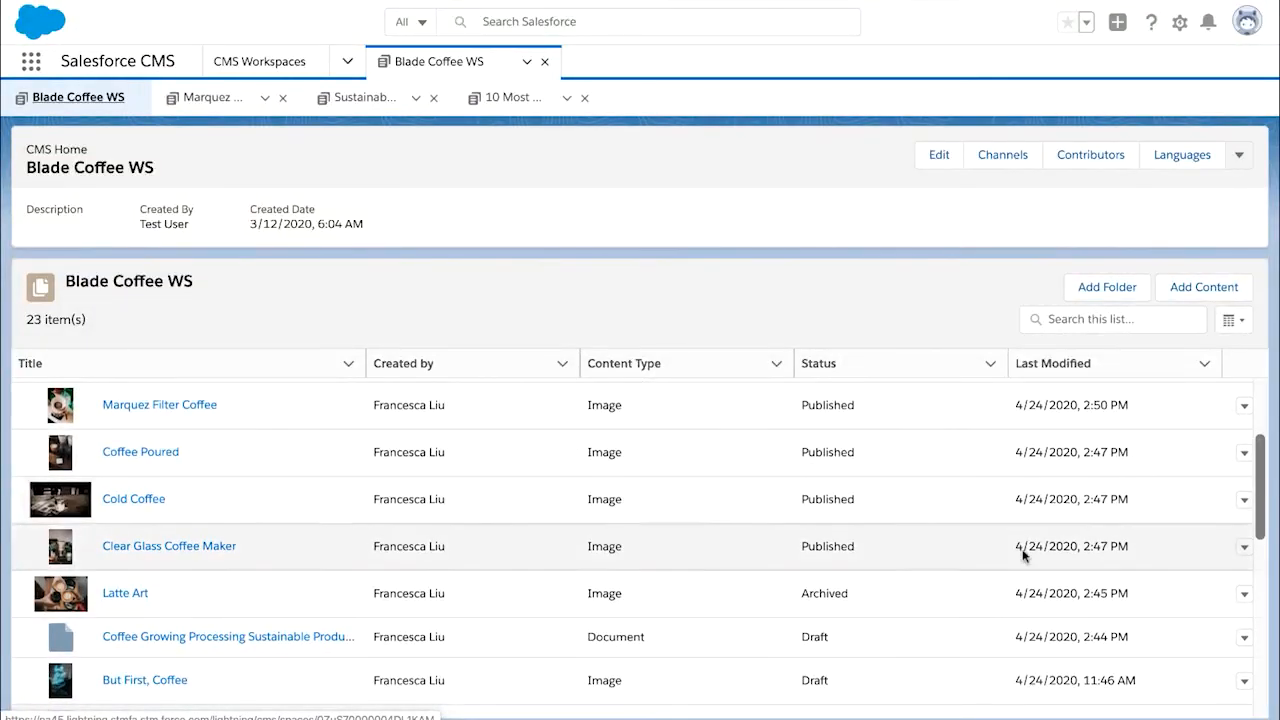